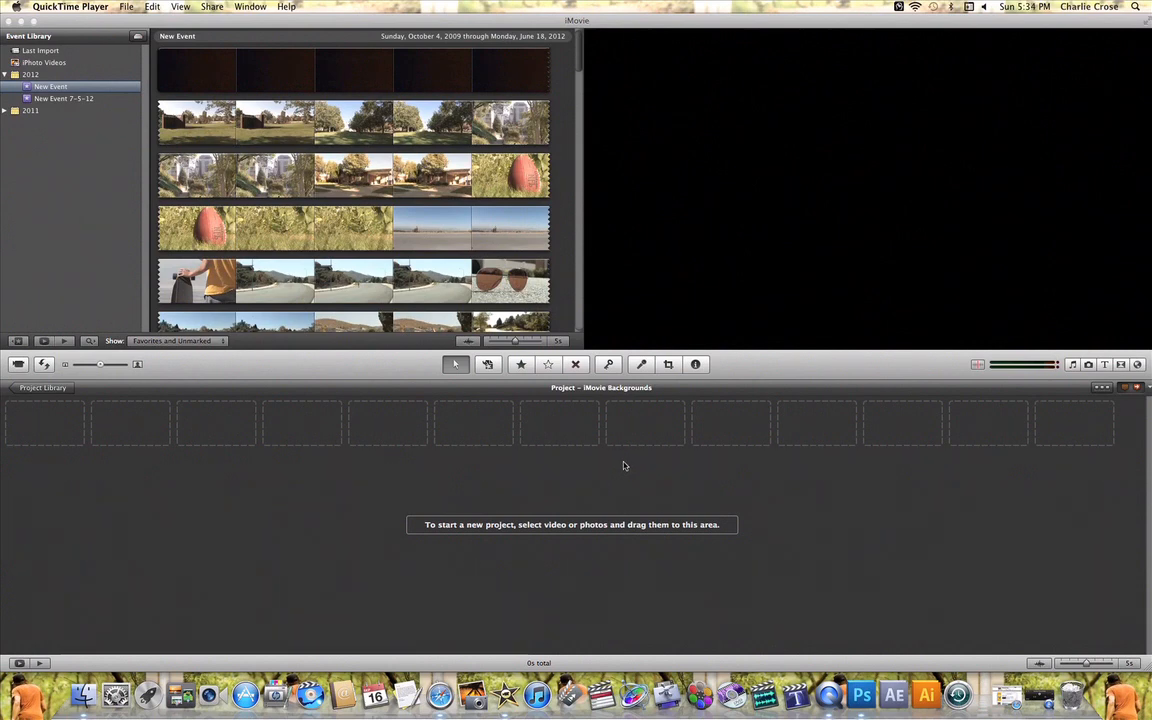
Browse the Maps, Backgrounds and Animatics collection and add the Old World Globe map to the empty project
{"action": "left_click", "coordinate": [1138, 367]}
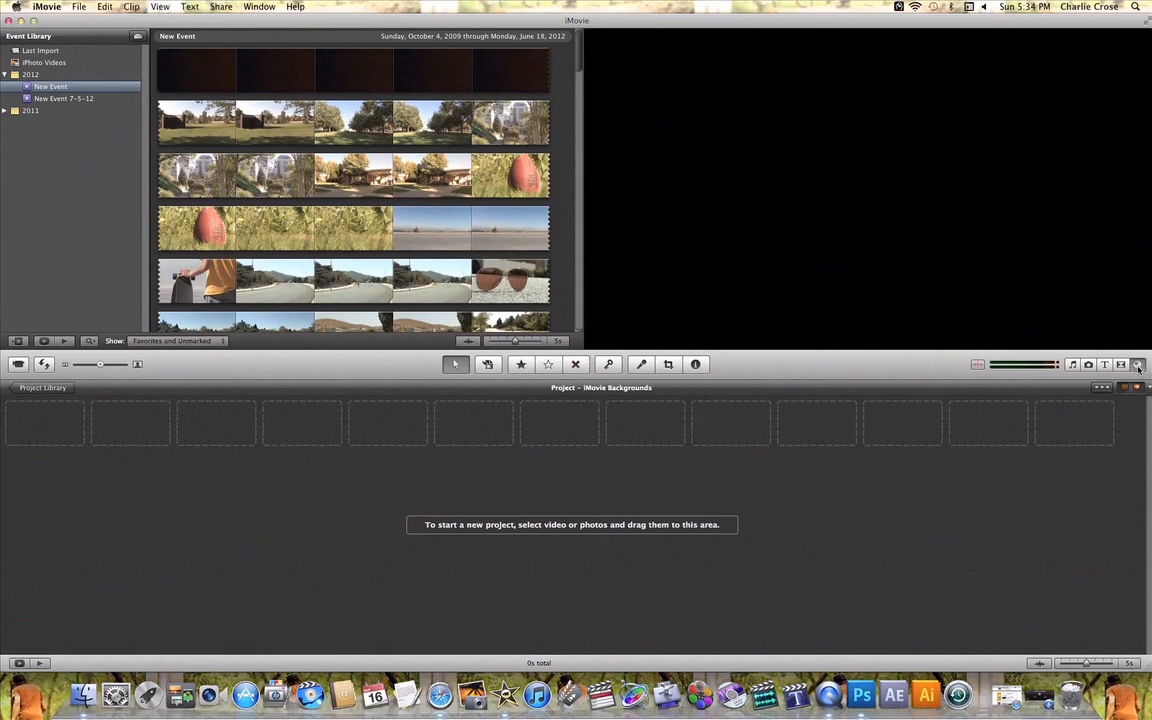
{"action": "left_click", "coordinate": [1138, 365]}
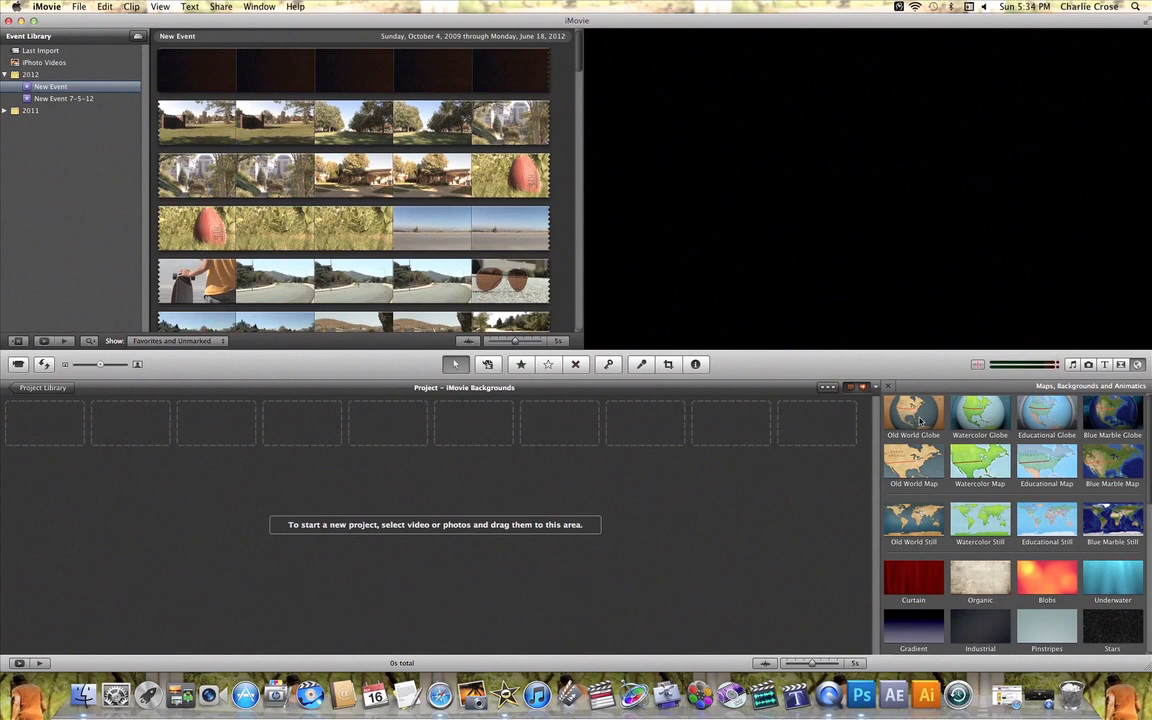
{"action": "scroll", "coordinate": [1100, 440], "scroll_direction": "down", "scroll_amount": 3}
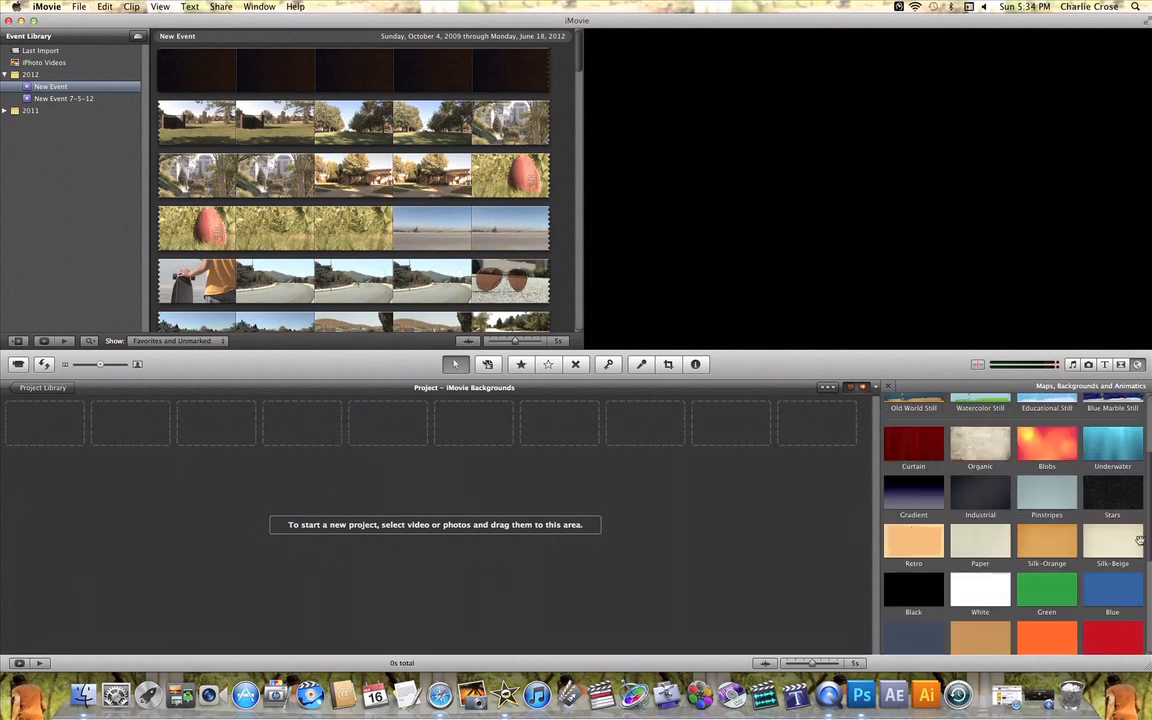
{"action": "scroll", "coordinate": [1148, 520], "scroll_direction": "down", "scroll_amount": 3}
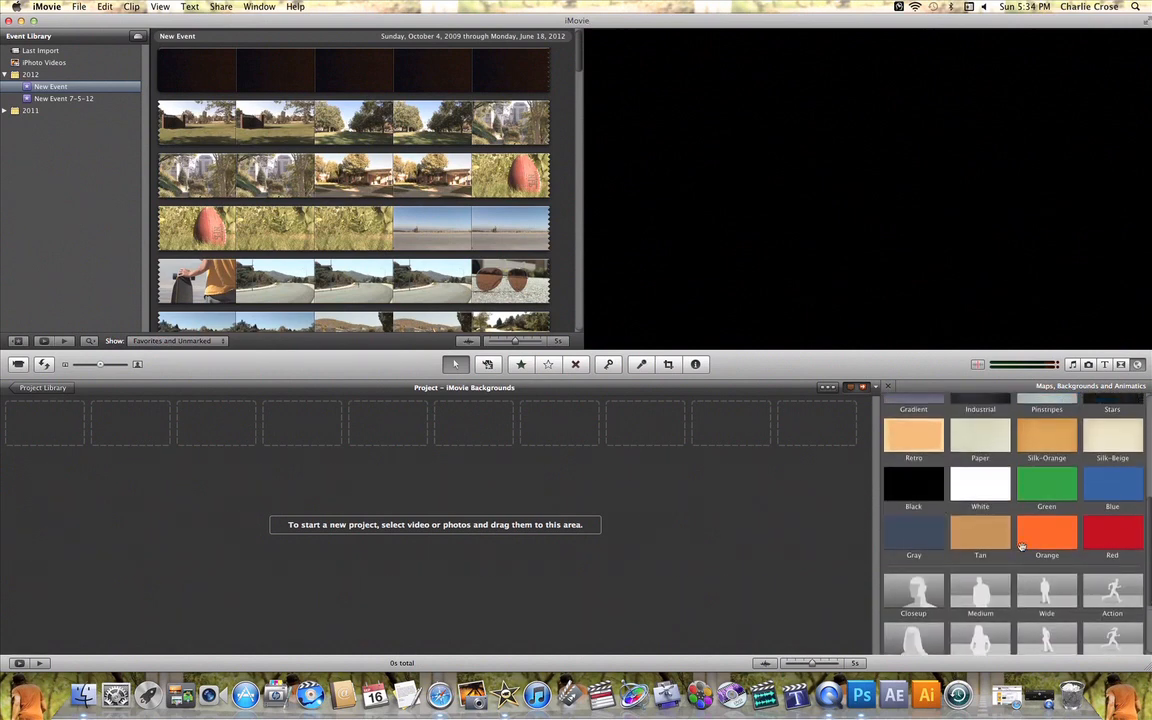
{"action": "scroll", "coordinate": [1140, 530], "scroll_direction": "up", "scroll_amount": 1}
{"action": "scroll", "coordinate": [1148, 545], "scroll_direction": "down", "scroll_amount": 2}
{"action": "scroll", "coordinate": [1148, 547], "scroll_direction": "down", "scroll_amount": 2}
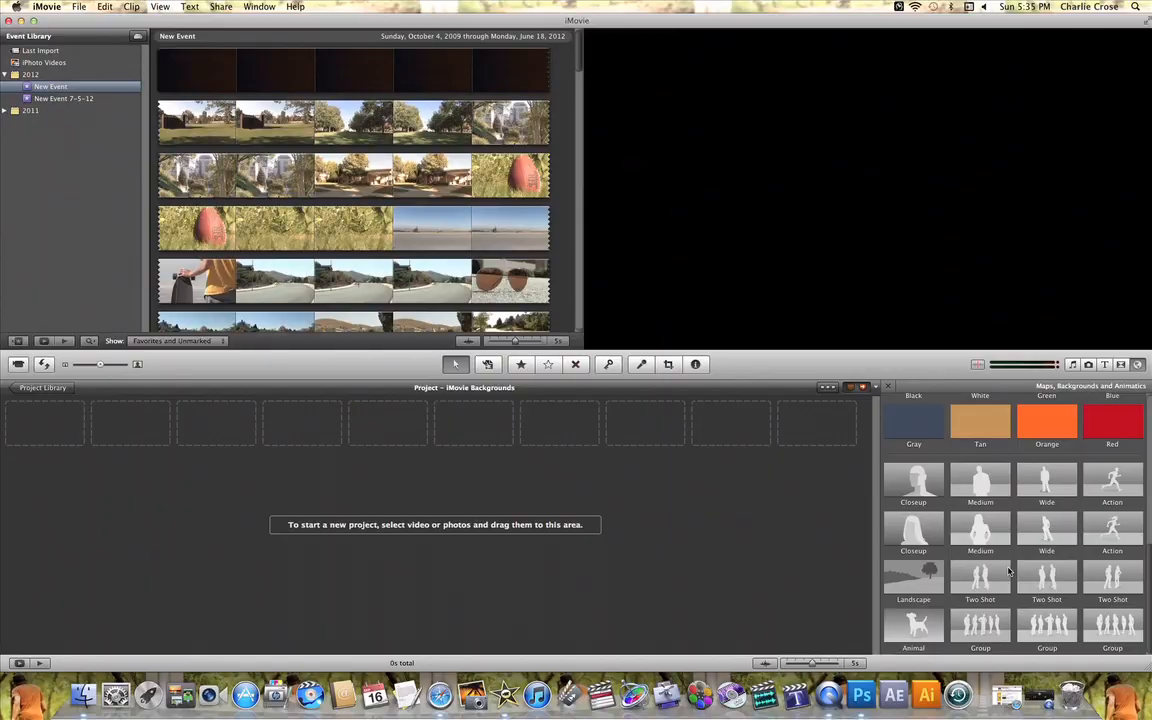
{"action": "scroll", "coordinate": [1010, 571], "scroll_direction": "up", "scroll_amount": 10}
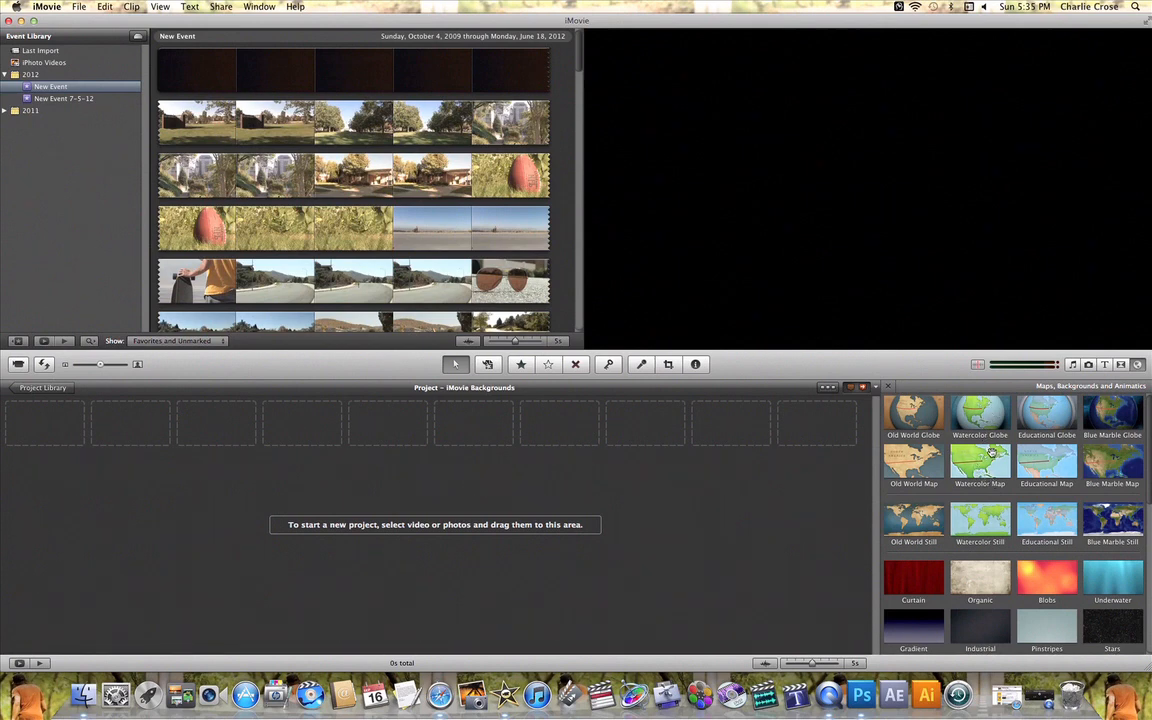
{"action": "left_click_drag", "start_coordinate": [922, 414], "coordinate": [257, 449]}
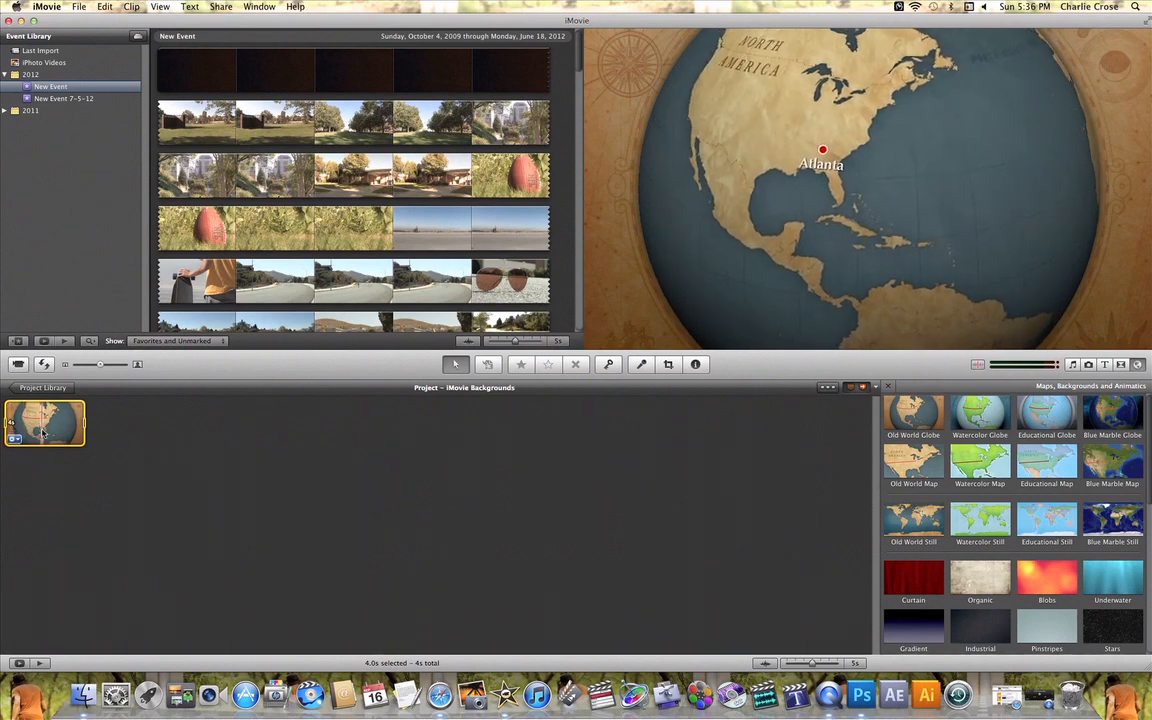
Apply the Heat Wave video effect to the globe clip in the project
{"action": "double_click", "coordinate": [42, 432]}
{"action": "left_click_drag", "start_coordinate": [516, 178], "coordinate": [525, 179]}
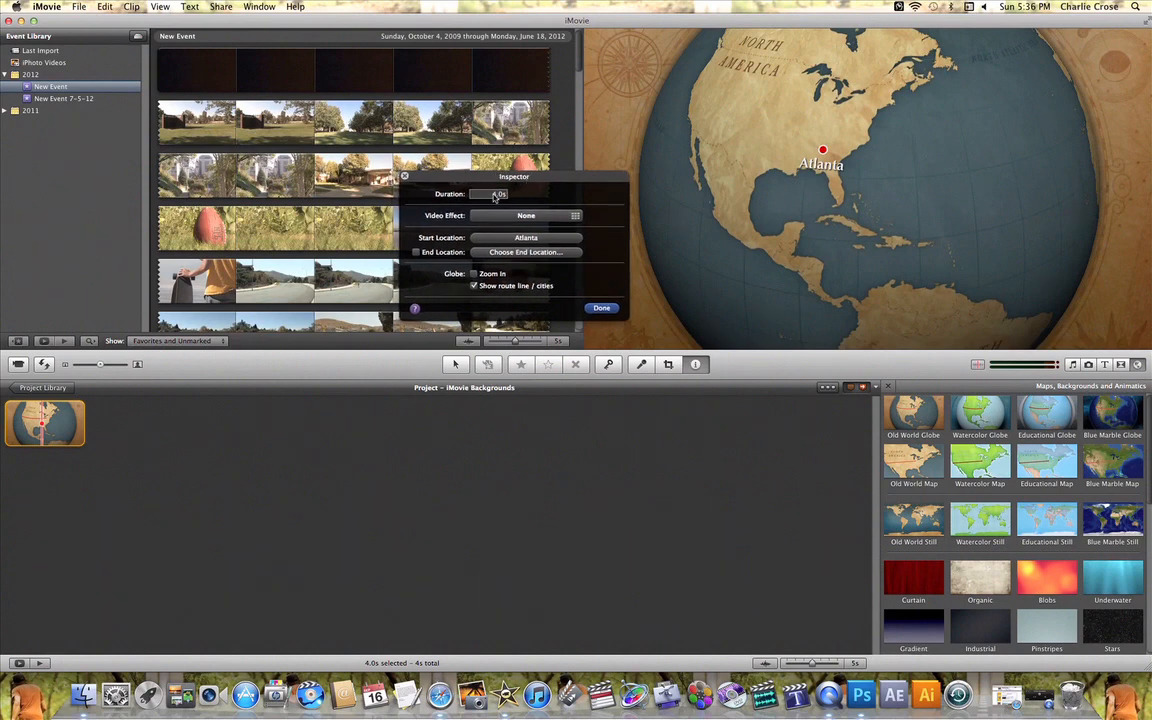
{"action": "left_click", "coordinate": [536, 216]}
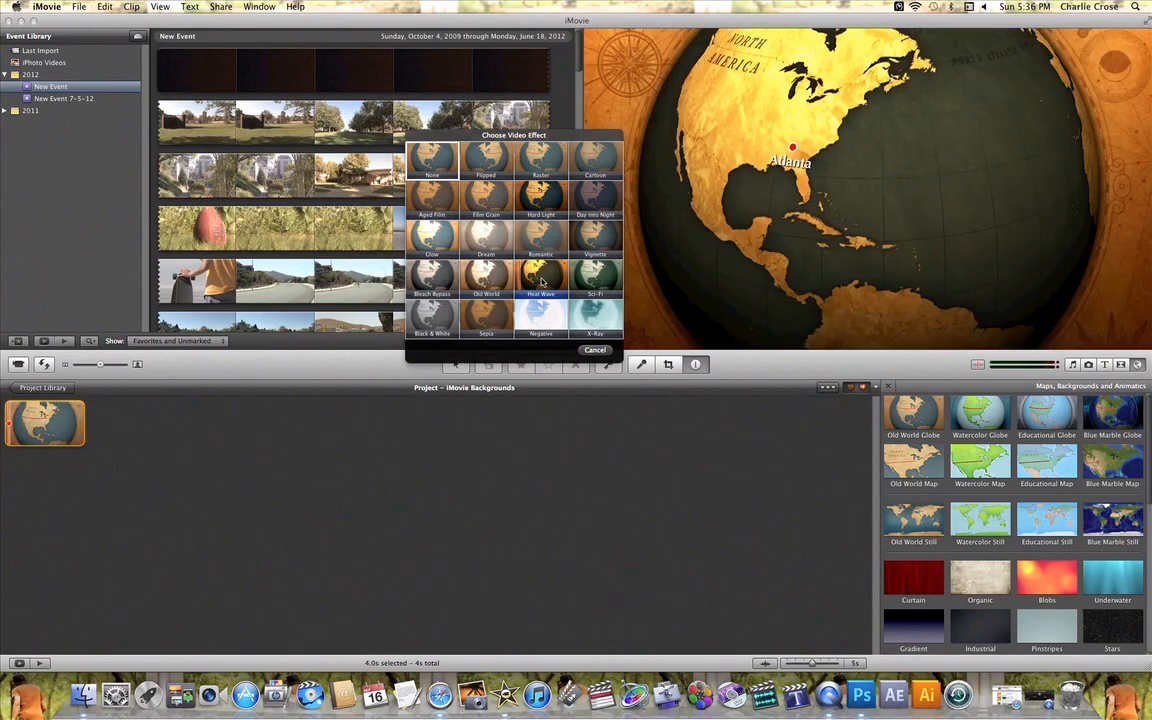
{"action": "left_click", "coordinate": [541, 281]}
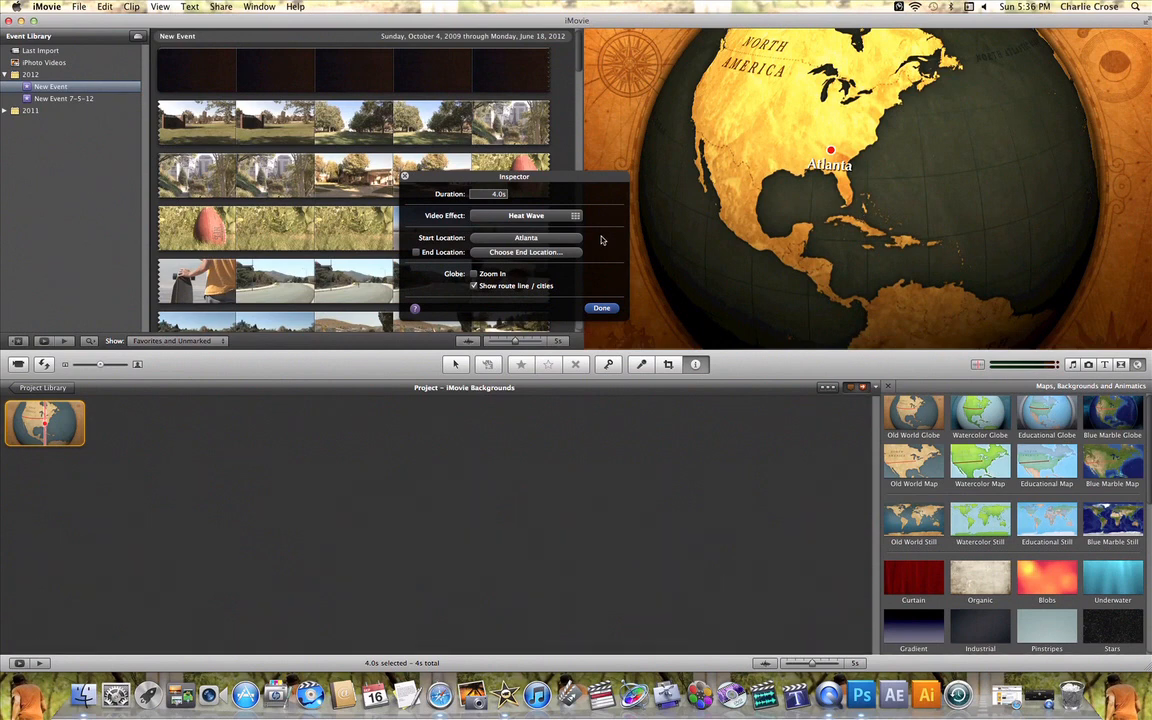
Set the globe clip's start location to Los Angeles, California, U.S.A
{"action": "left_click", "coordinate": [526, 238]}
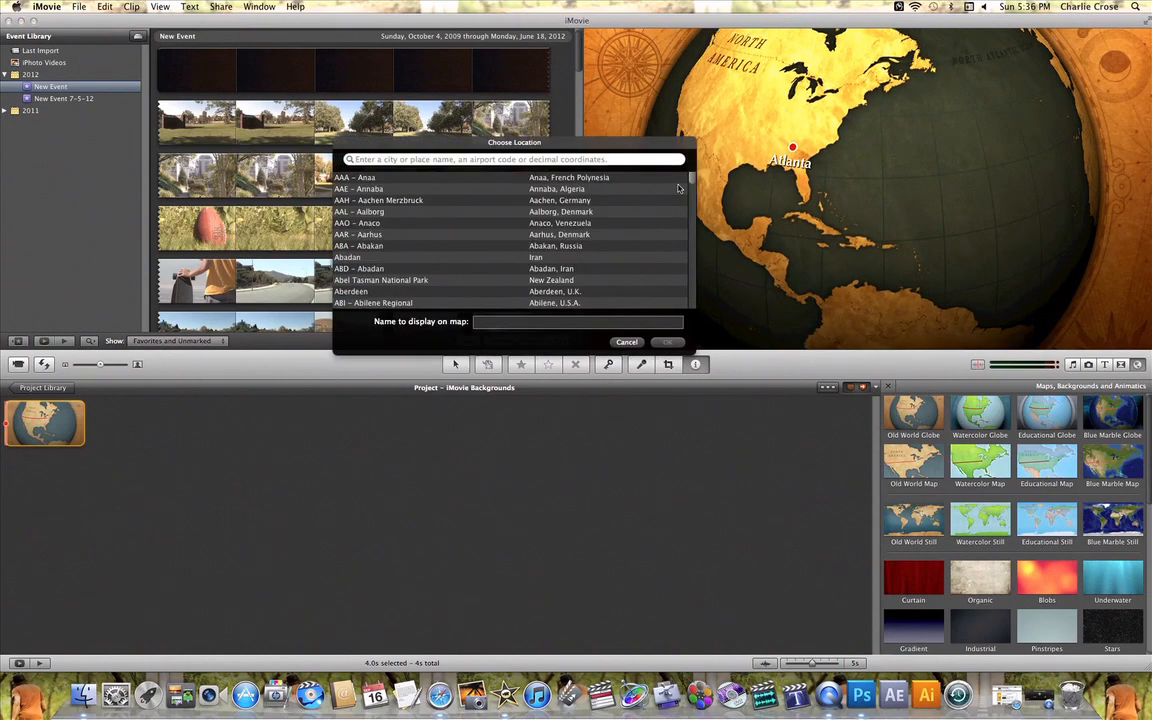
{"action": "mouse_move", "coordinate": [690, 180]}
{"action": "left_mouse_down"}
{"action": "mouse_move", "coordinate": [692, 306]}
{"action": "mouse_move", "coordinate": [680, 159]}
{"action": "left_mouse_up"}
{"action": "type", "text": "Los"}
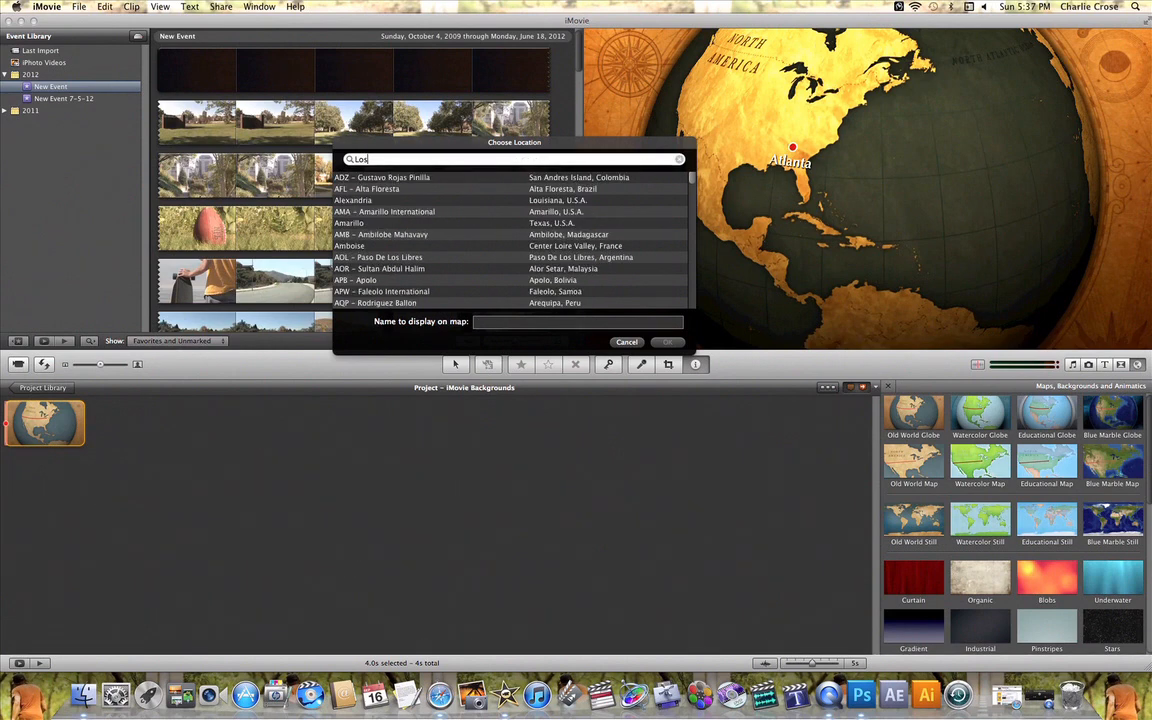
{"action": "type", "text": " Angeles"}
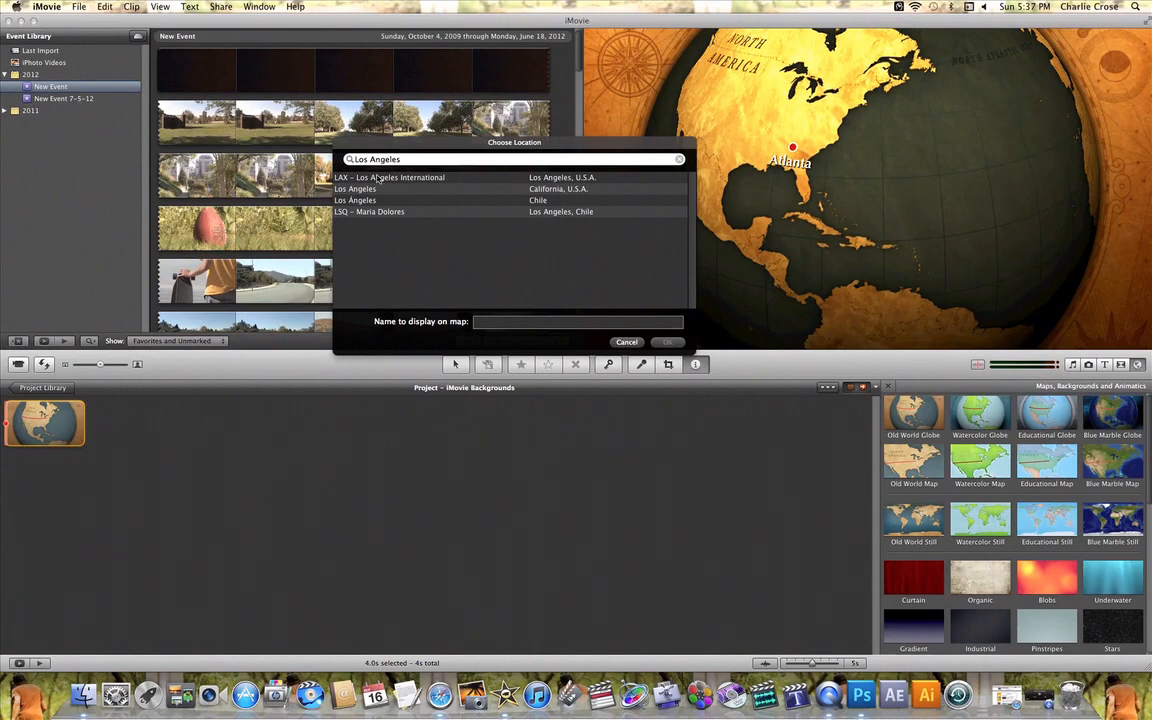
{"action": "left_click", "coordinate": [365, 190]}
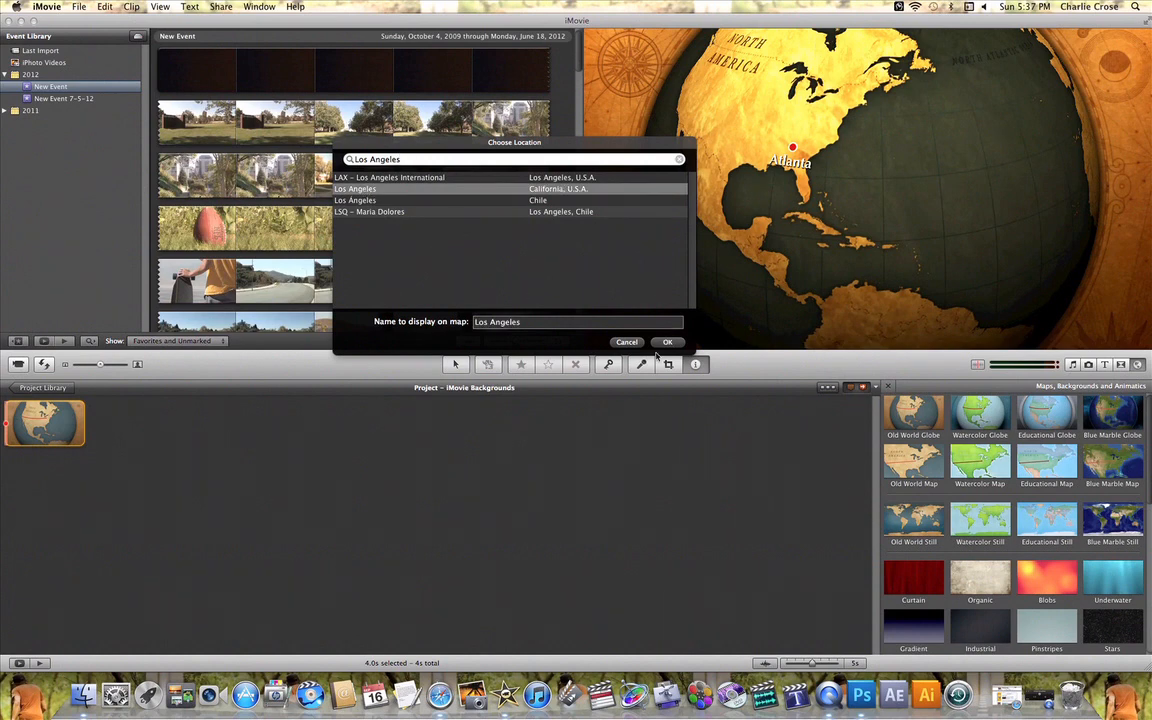
{"action": "left_click", "coordinate": [666, 342]}
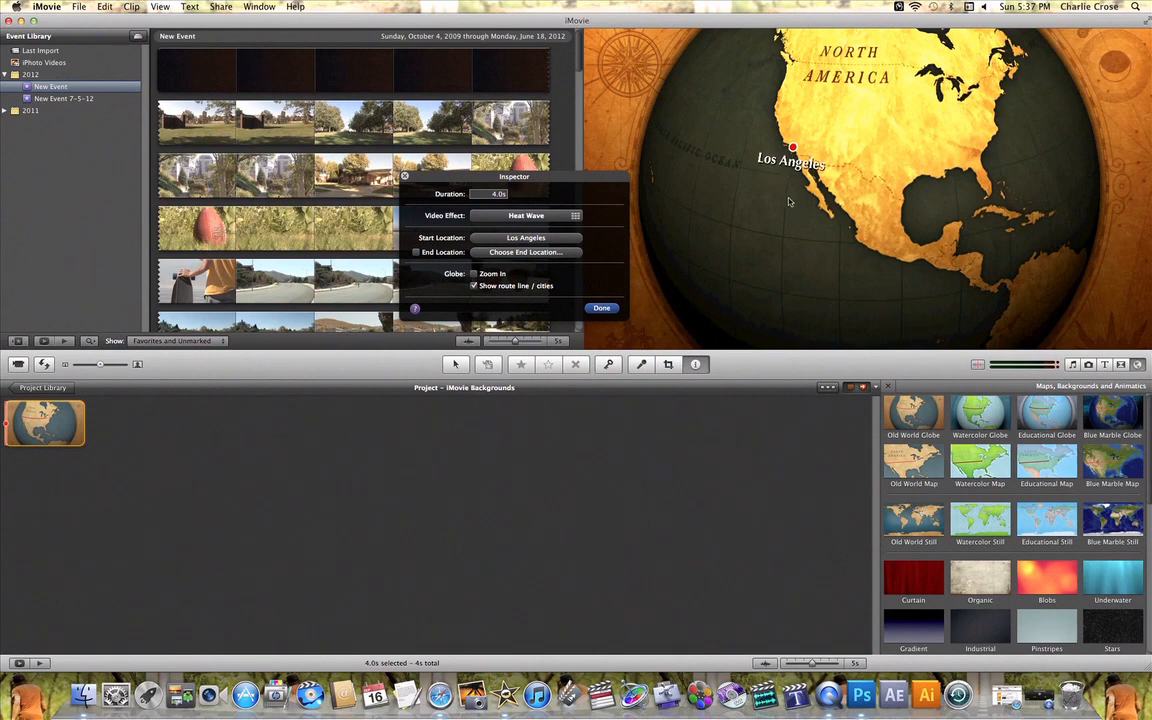
Enable the globe clip's end location and set it to Atlanta, Georgia, U.S.A
{"action": "left_click", "coordinate": [416, 252]}
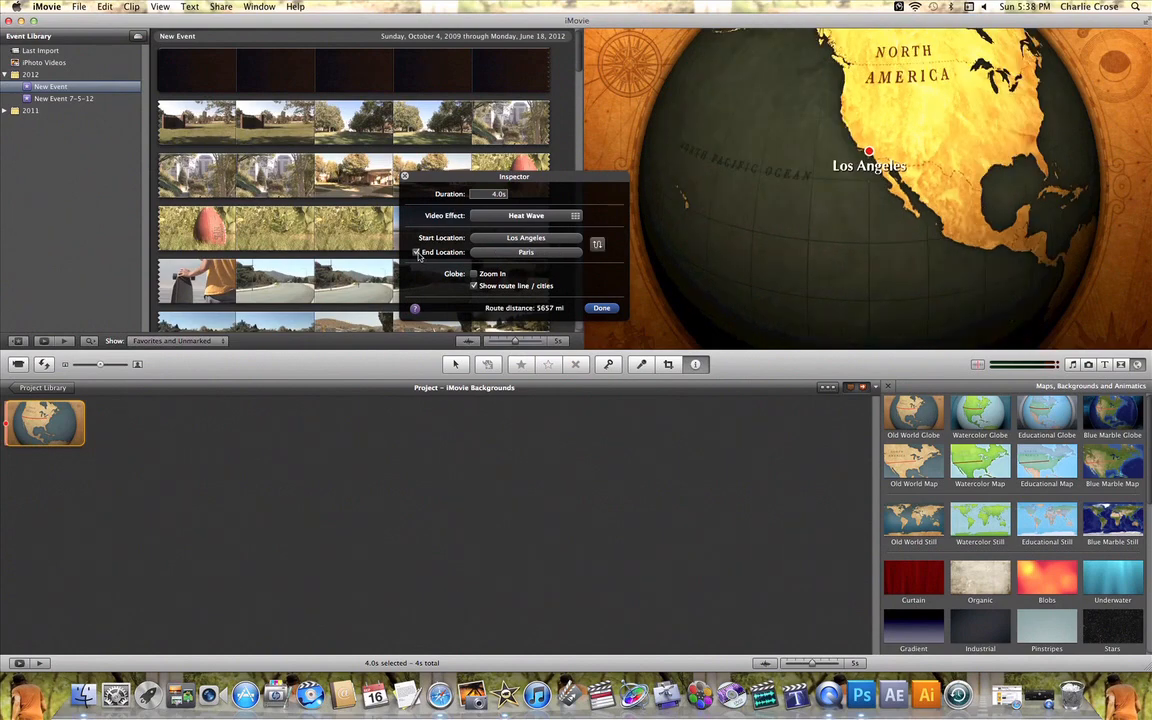
{"action": "left_click", "coordinate": [527, 253]}
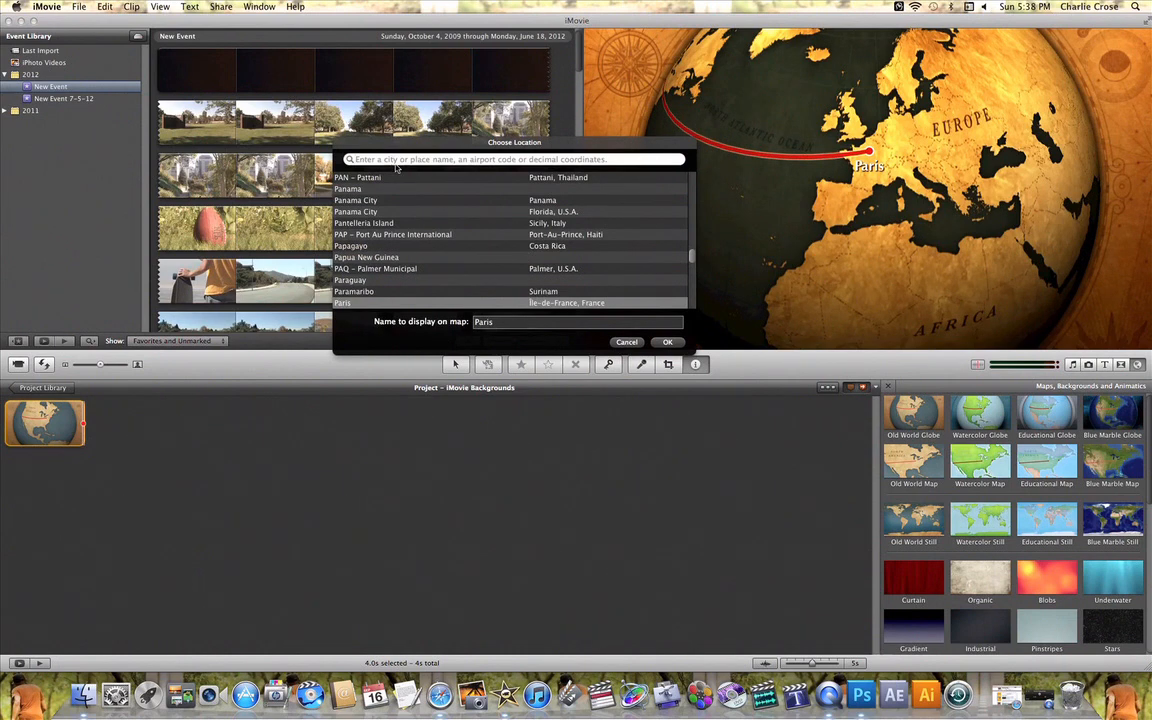
{"action": "type", "text": "Atlanta"}
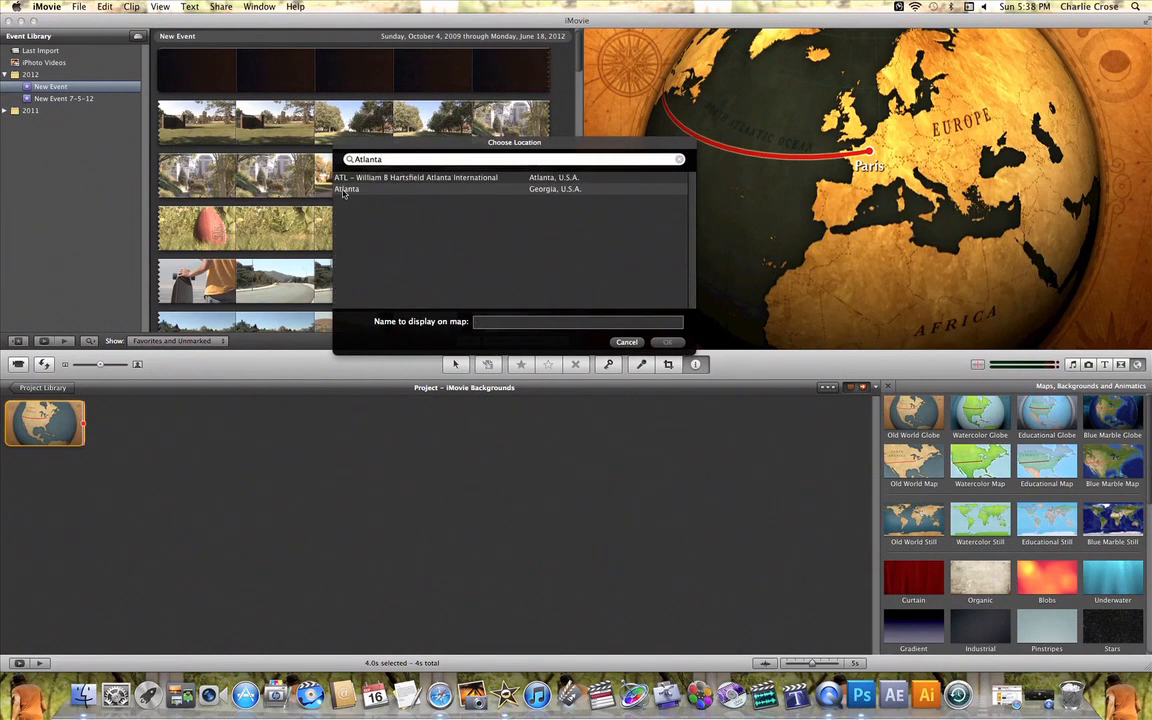
{"action": "left_click", "coordinate": [365, 189]}
{"action": "left_click", "coordinate": [668, 343]}
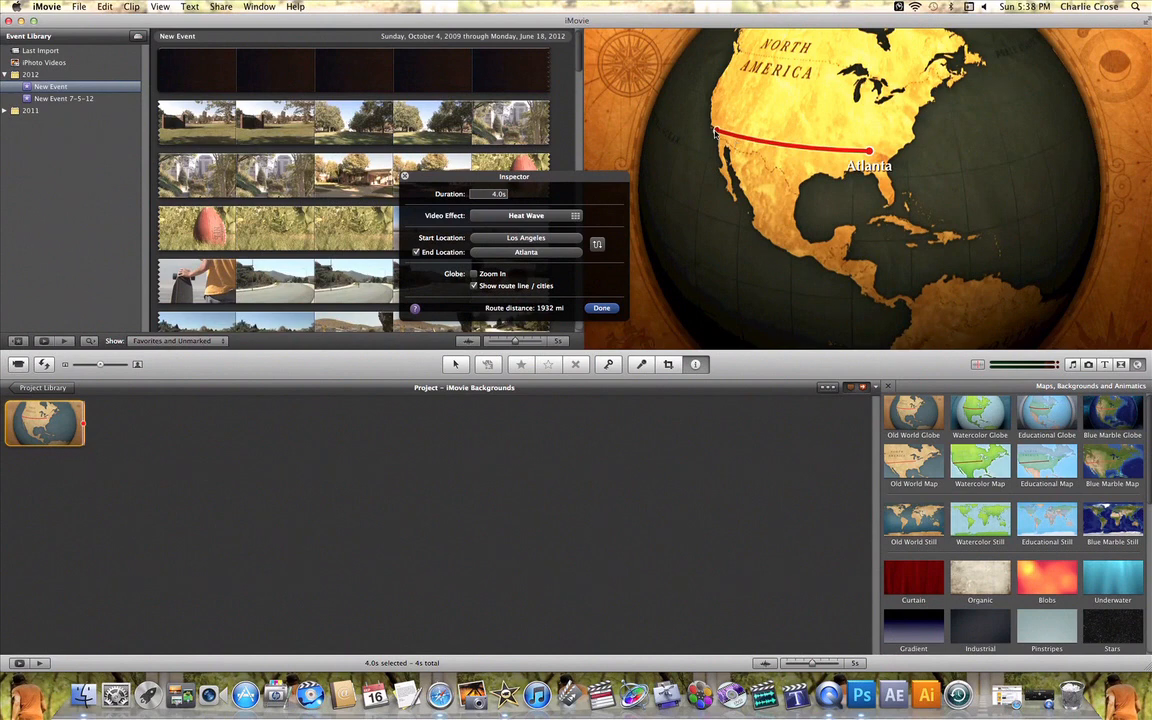
{"action": "left_click", "coordinate": [601, 308]}
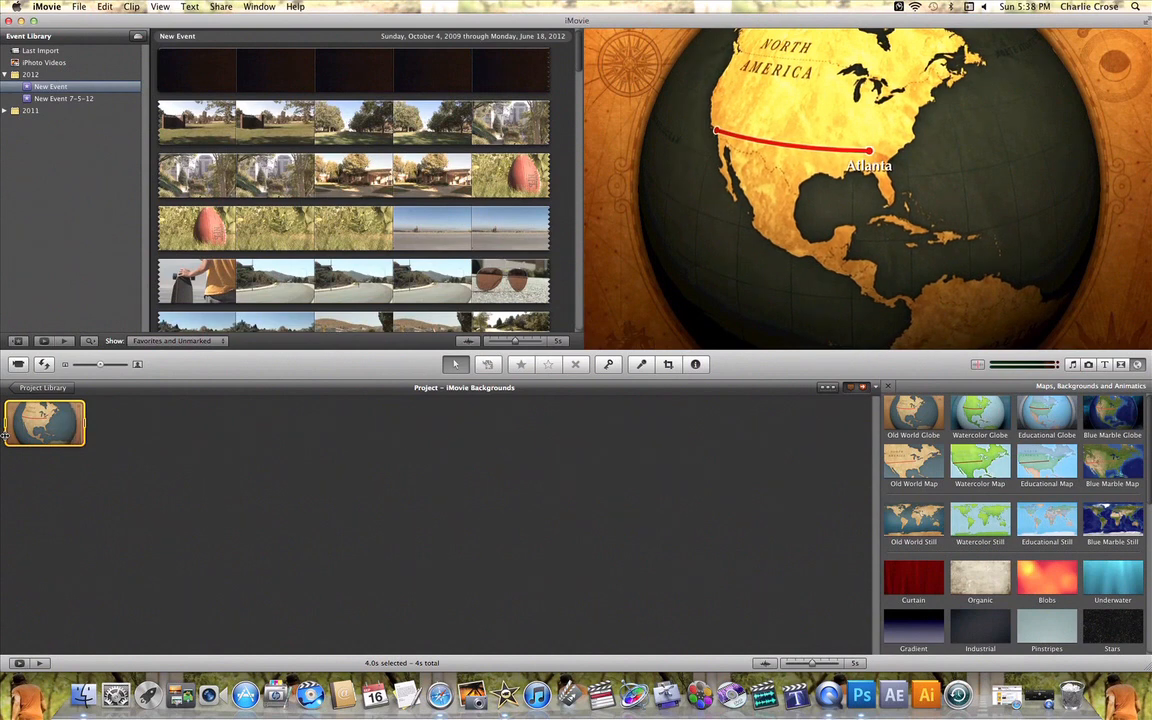
Turn on Zoom In for the globe clip, and switch its route line and cities off and back on
{"action": "double_click", "coordinate": [37, 430]}
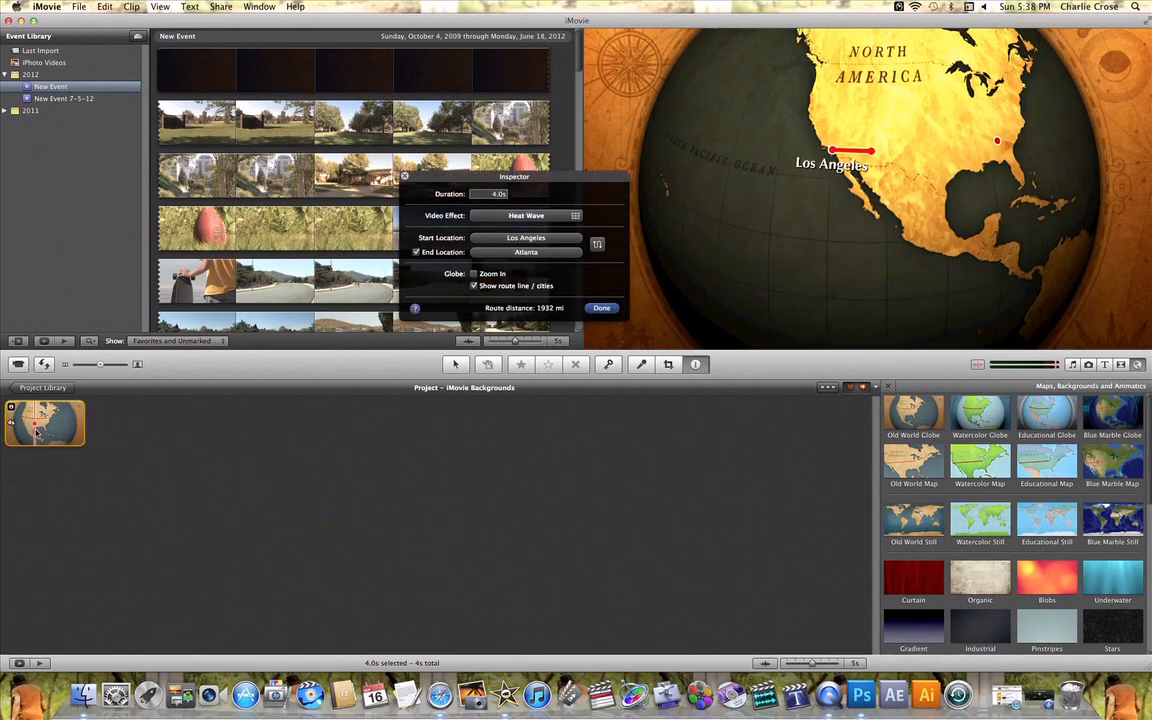
{"action": "left_click", "coordinate": [474, 276]}
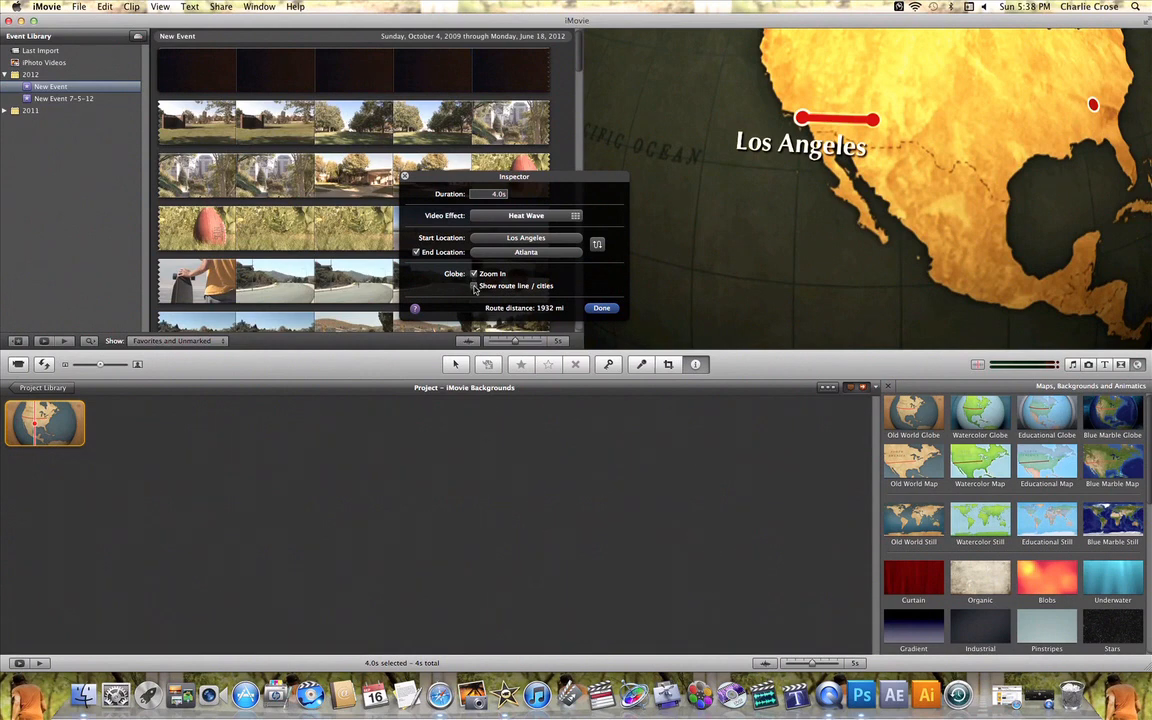
{"action": "left_click", "coordinate": [475, 286]}
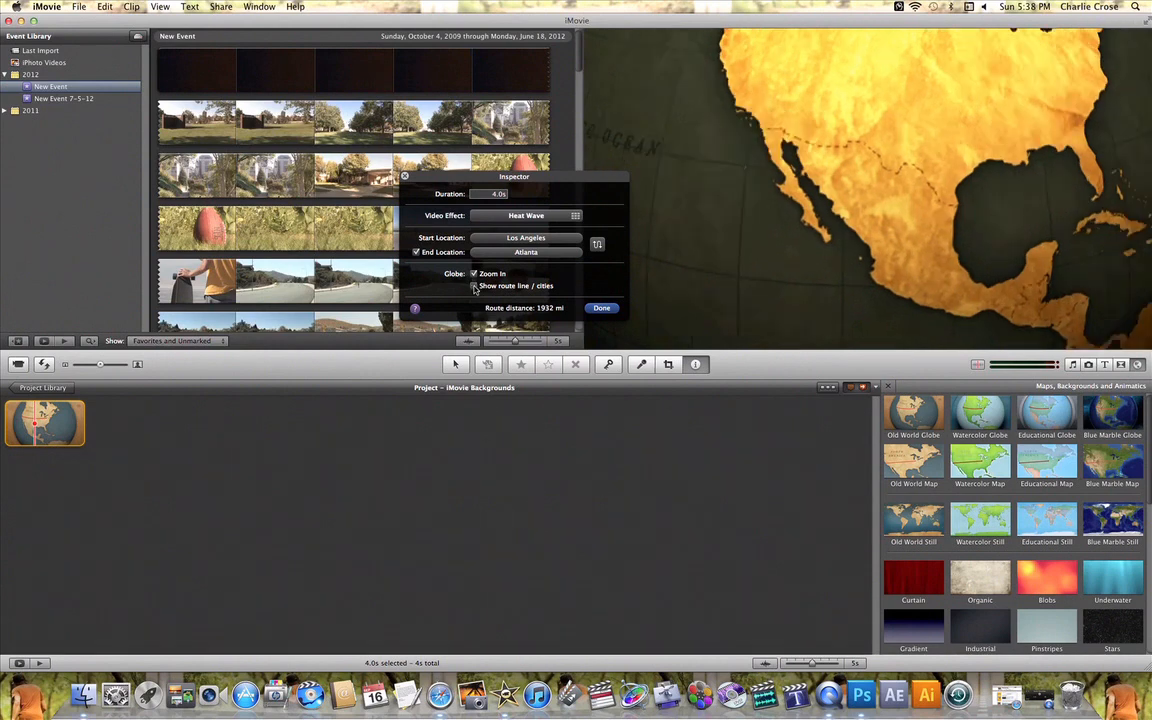
{"action": "left_click", "coordinate": [475, 287]}
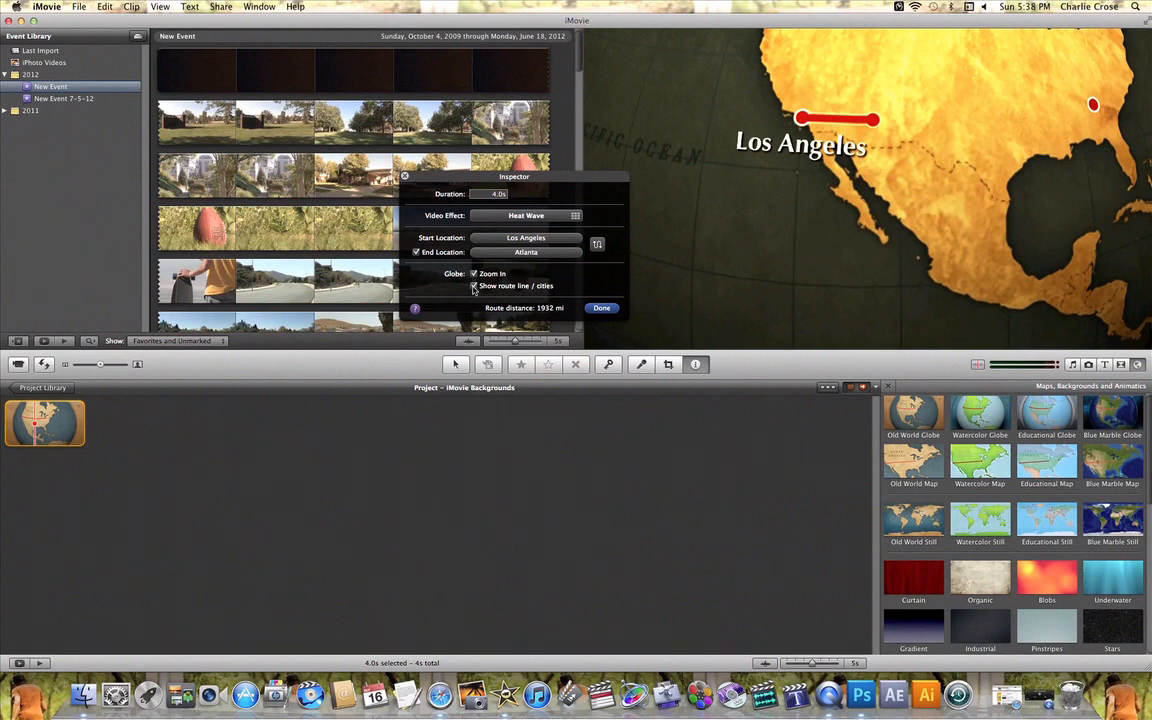
{"action": "left_click", "coordinate": [601, 309]}
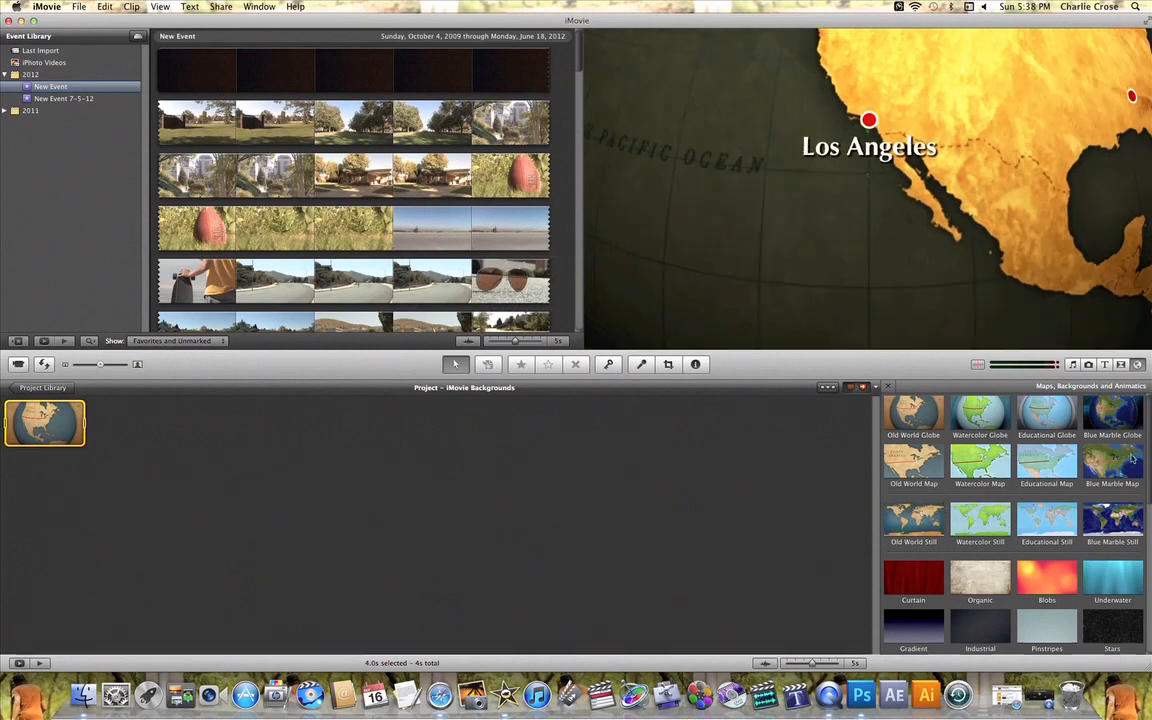
Add the animated Blobs background after the globe clip in the project and play it back
{"action": "scroll", "coordinate": [1148, 430], "scroll_direction": "down", "scroll_amount": 1}
{"action": "scroll", "coordinate": [1148, 430], "scroll_direction": "down", "scroll_amount": 5}
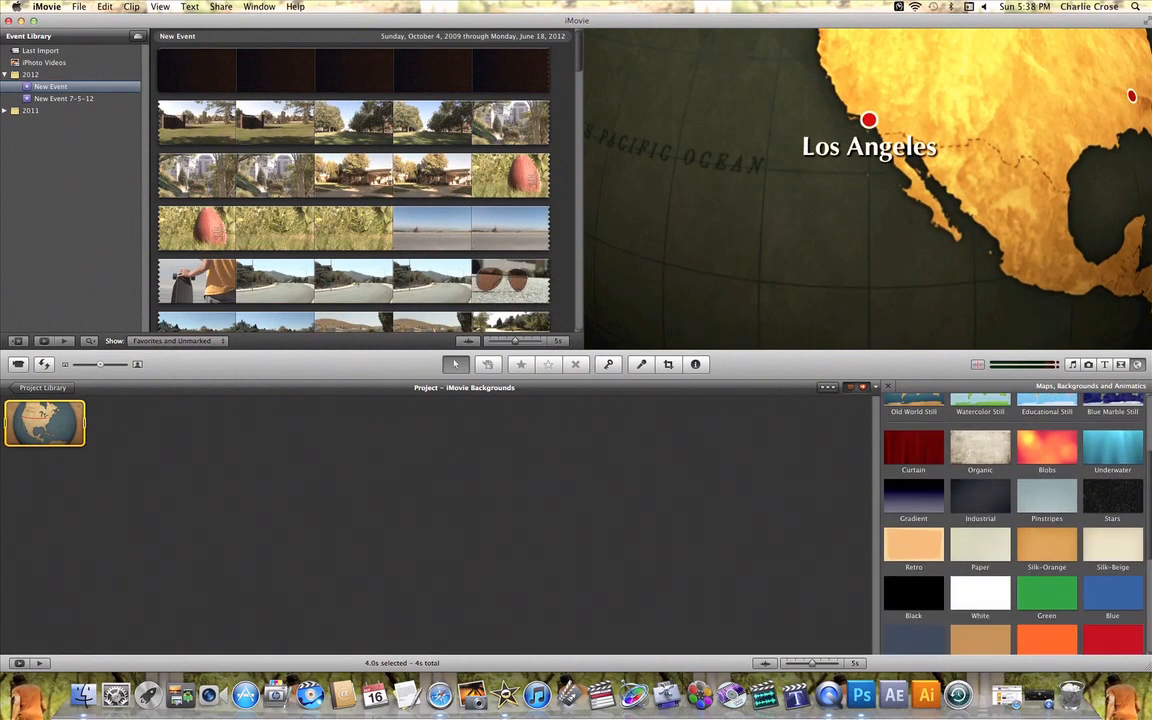
{"action": "left_click", "coordinate": [914, 443]}
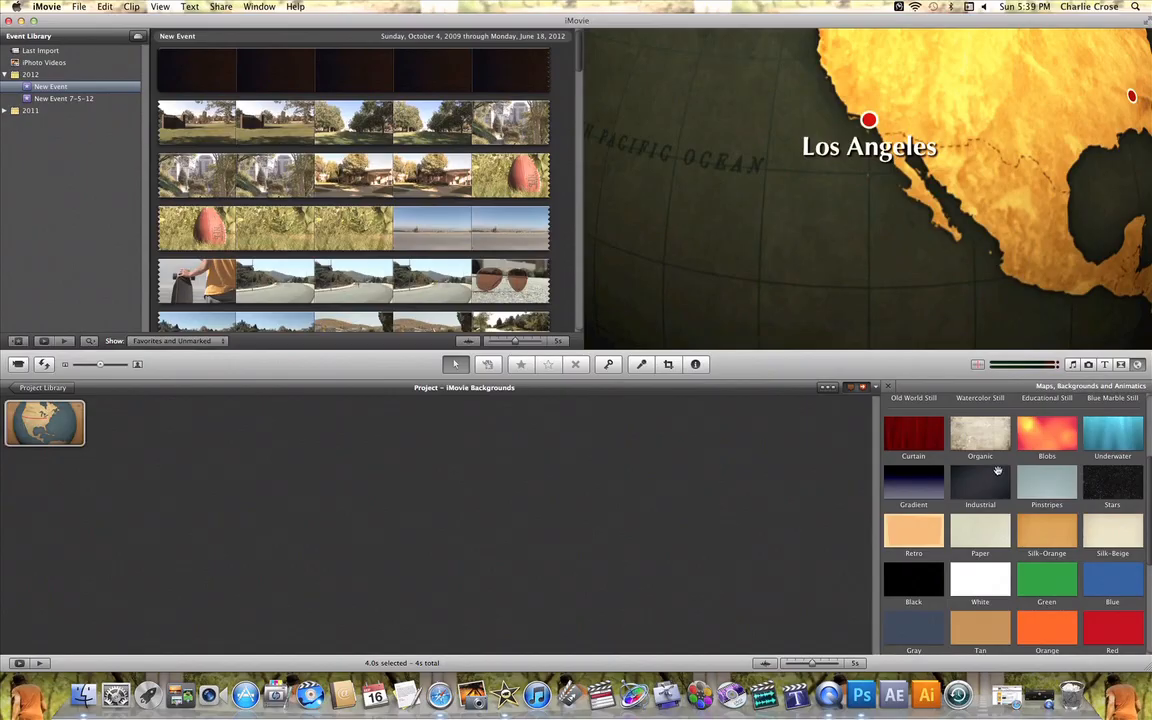
{"action": "left_click_drag", "start_coordinate": [1040, 443], "coordinate": [264, 420]}
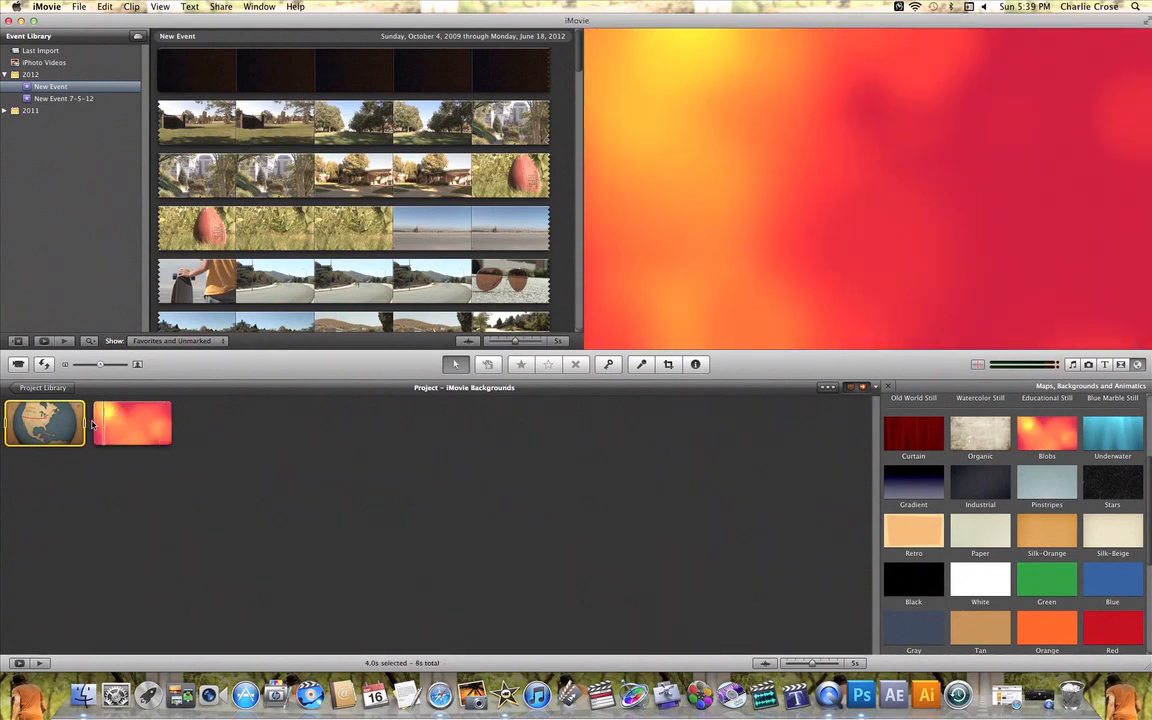
{"action": "key", "text": "space"}
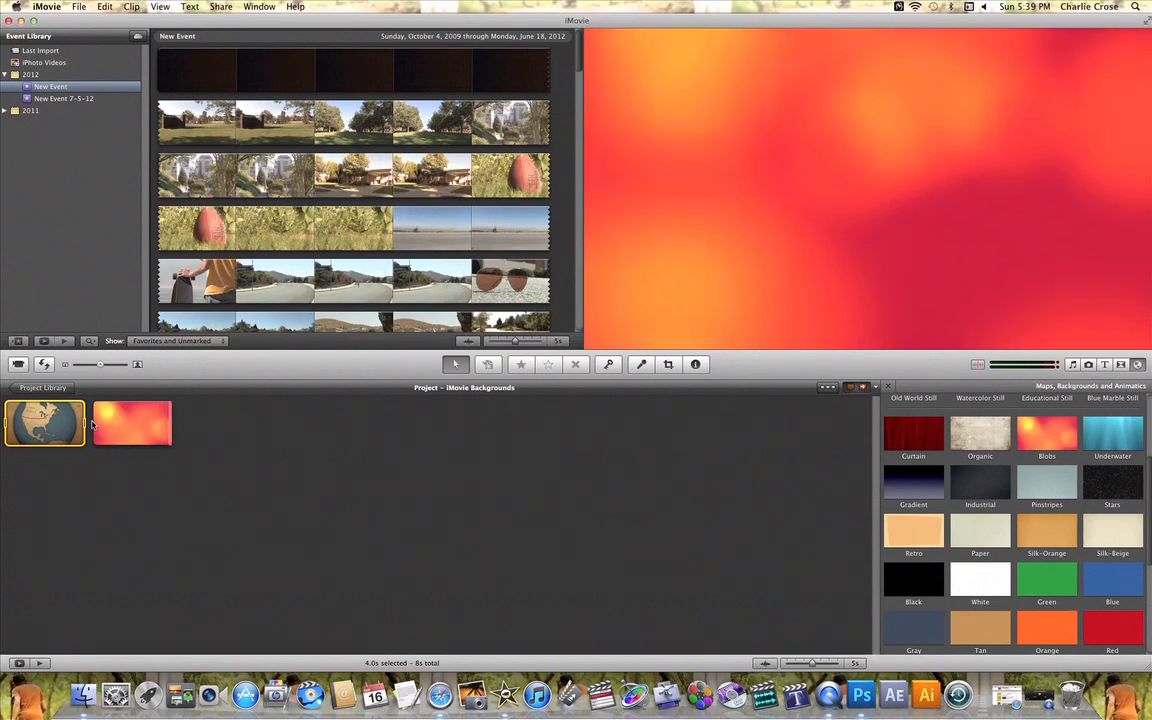
{"action": "left_click", "coordinate": [91, 424]}
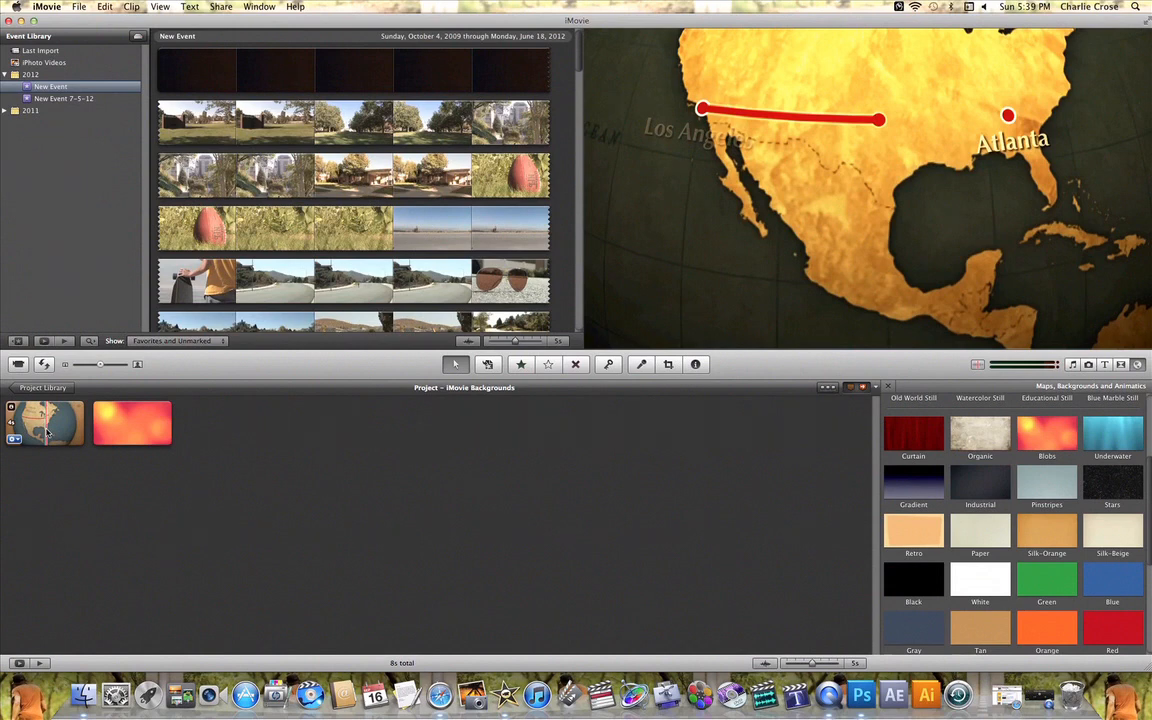
Set the Blobs clip's duration to 8 seconds and change its background to Underwater
{"action": "double_click", "coordinate": [136, 426]}
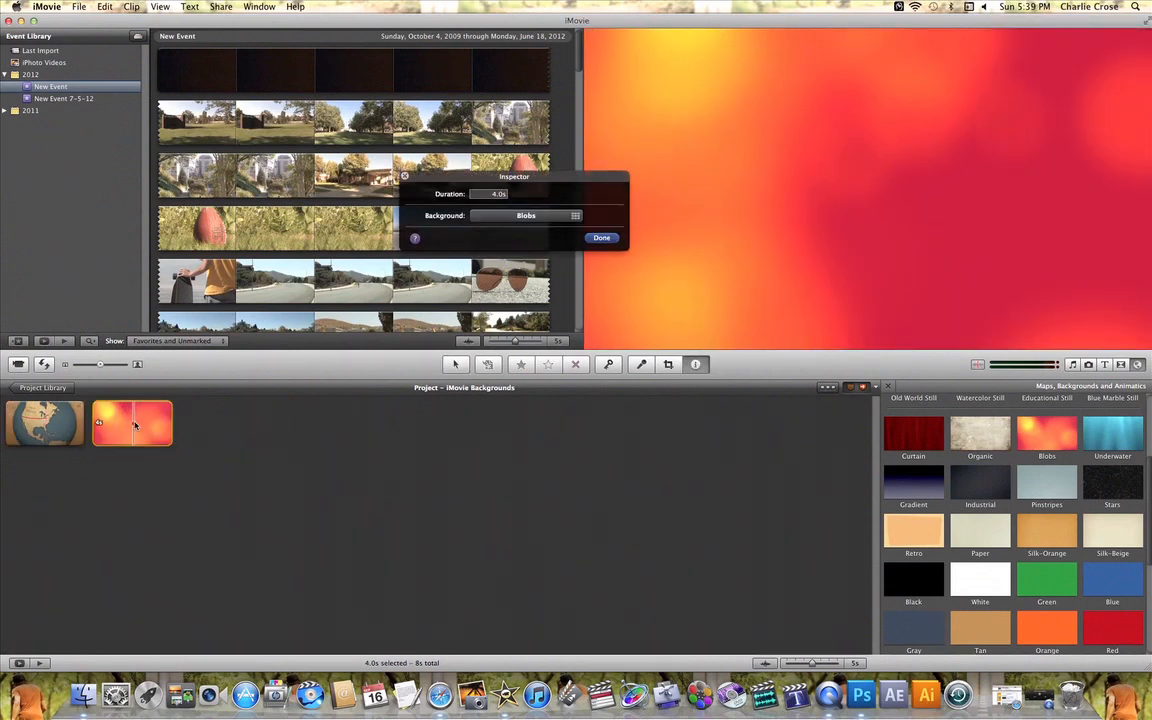
{"action": "left_click_drag", "start_coordinate": [519, 177], "coordinate": [518, 180]}
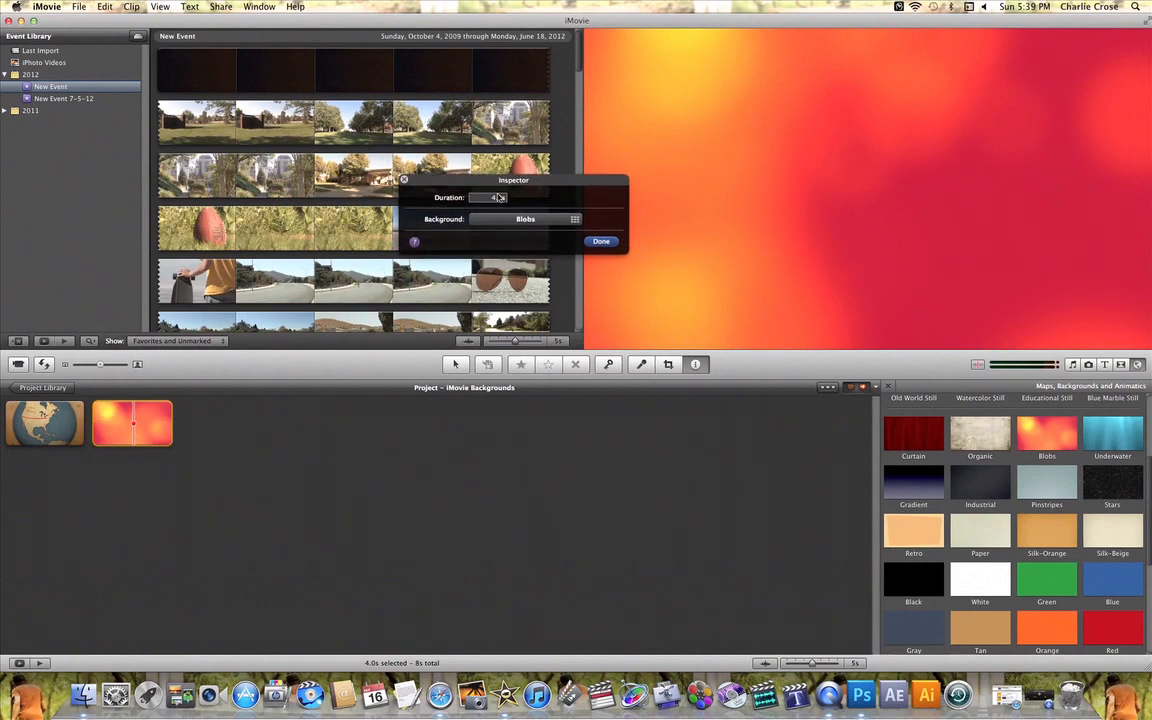
{"action": "left_click", "coordinate": [496, 198]}
{"action": "type", "text": "8"}
{"action": "key", "text": "Return"}
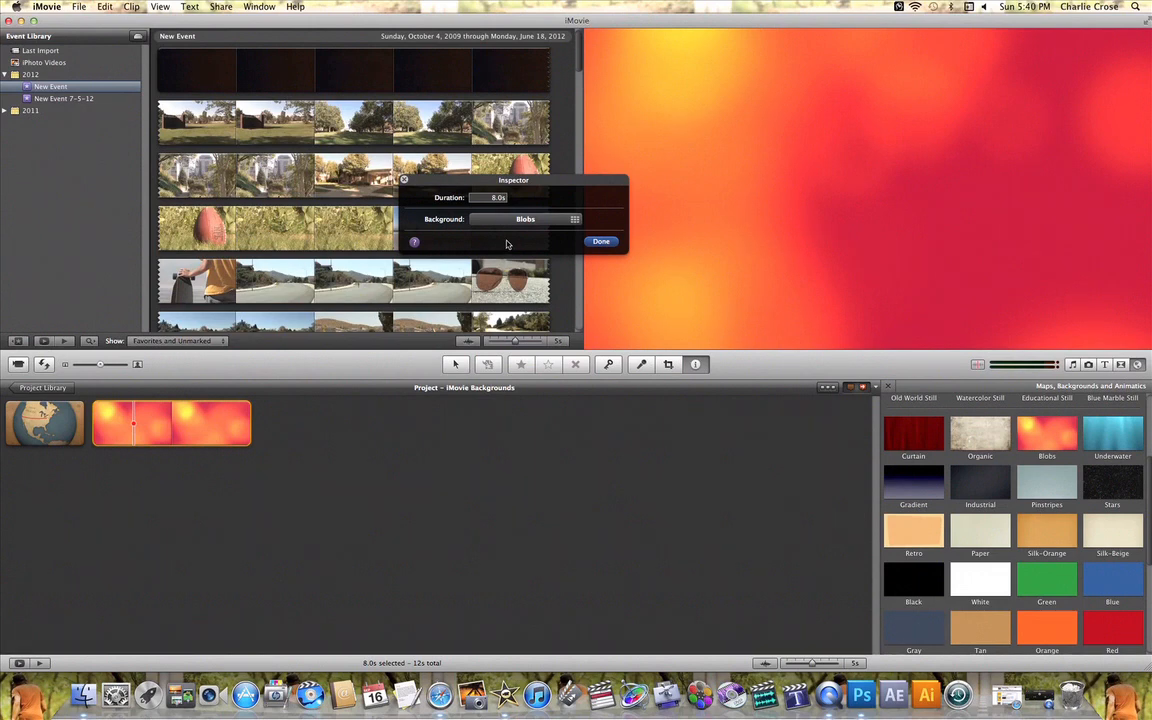
{"action": "left_click", "coordinate": [541, 220]}
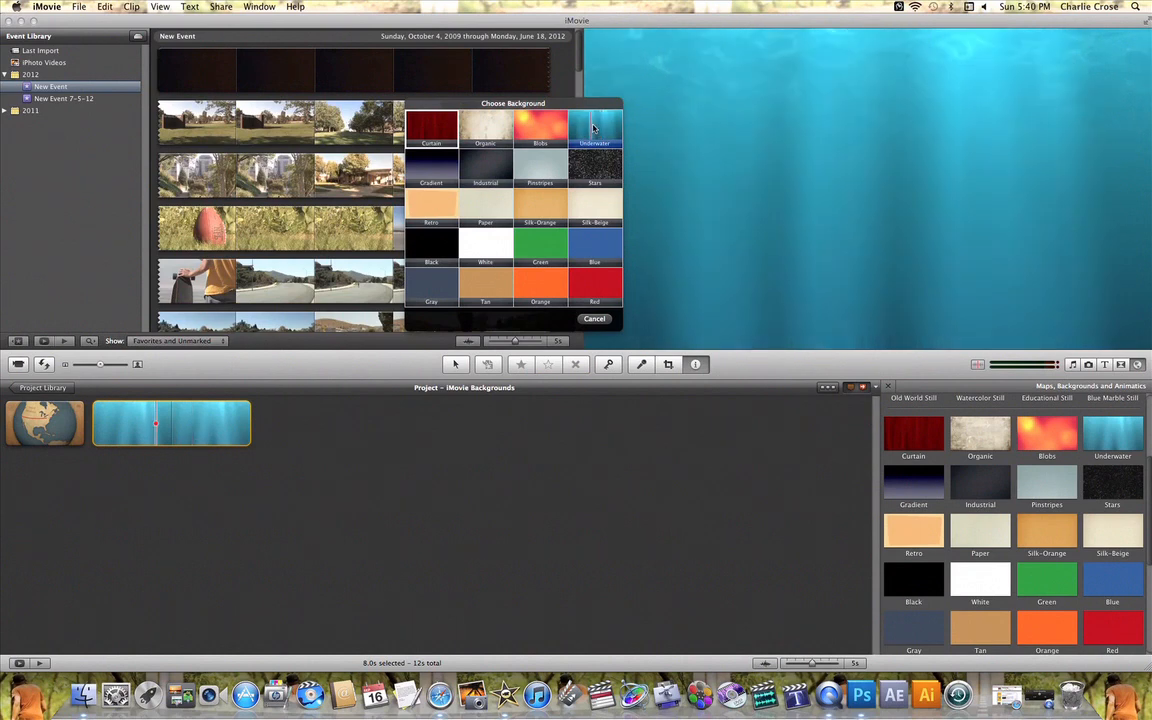
{"action": "left_click", "coordinate": [595, 127]}
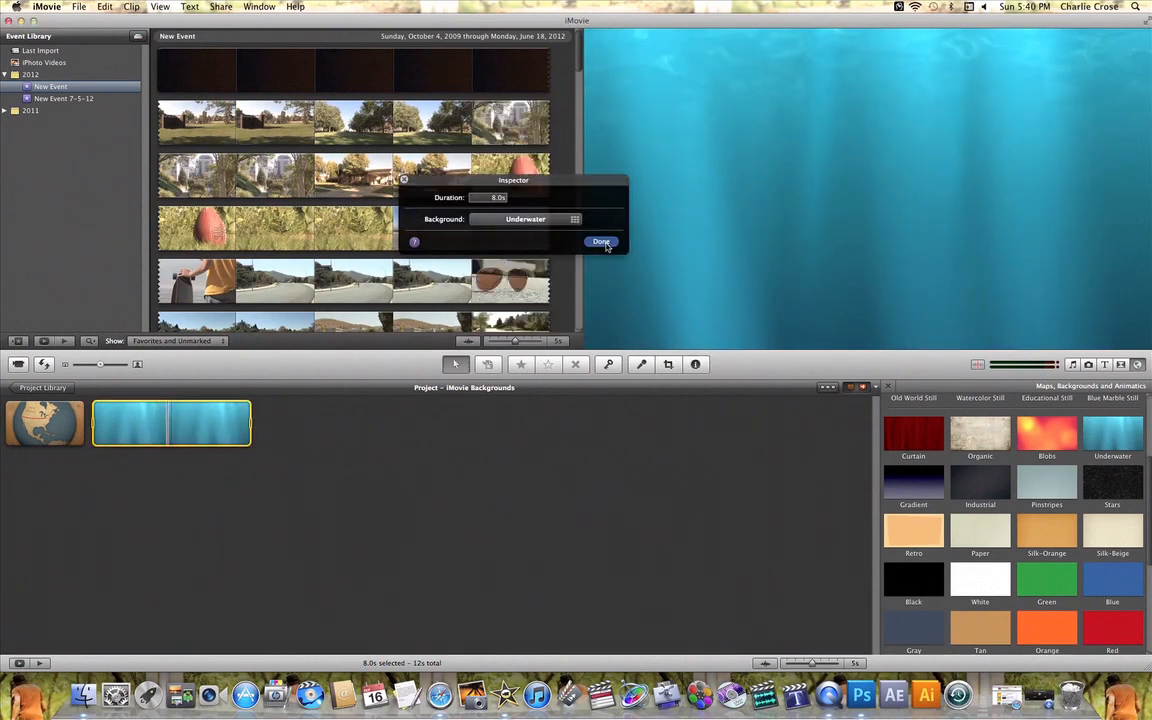
Confirm the Underwater clip's settings and add the solid White background after it in the project
{"action": "left_click", "coordinate": [601, 242]}
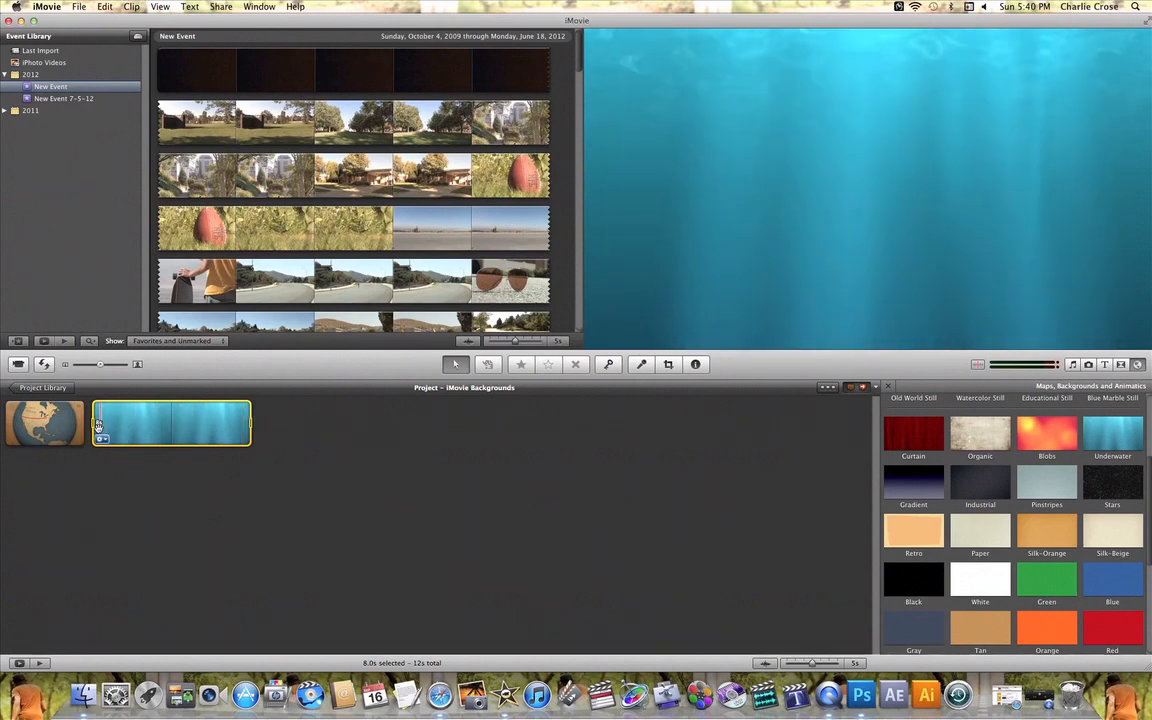
{"action": "scroll", "coordinate": [1042, 498], "scroll_direction": "down", "scroll_amount": 3}
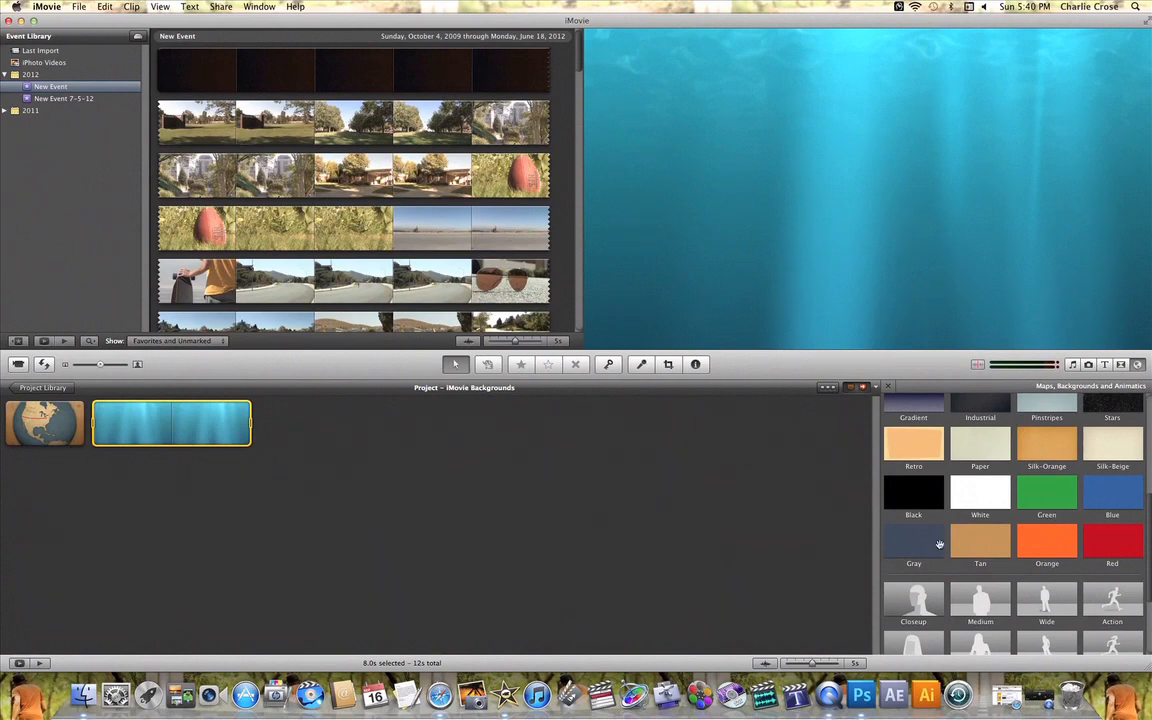
{"action": "left_click_drag", "start_coordinate": [995, 495], "coordinate": [348, 438]}
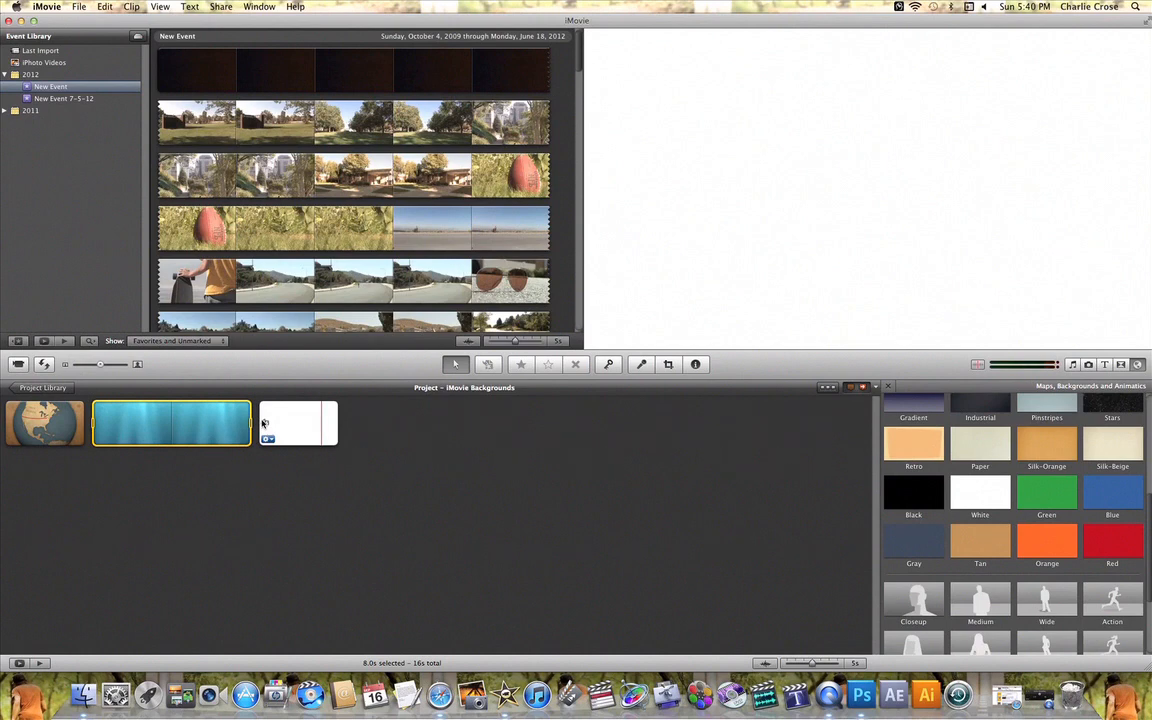
Change the White clip's background to Blue and play it back
{"action": "left_click", "coordinate": [297, 428]}
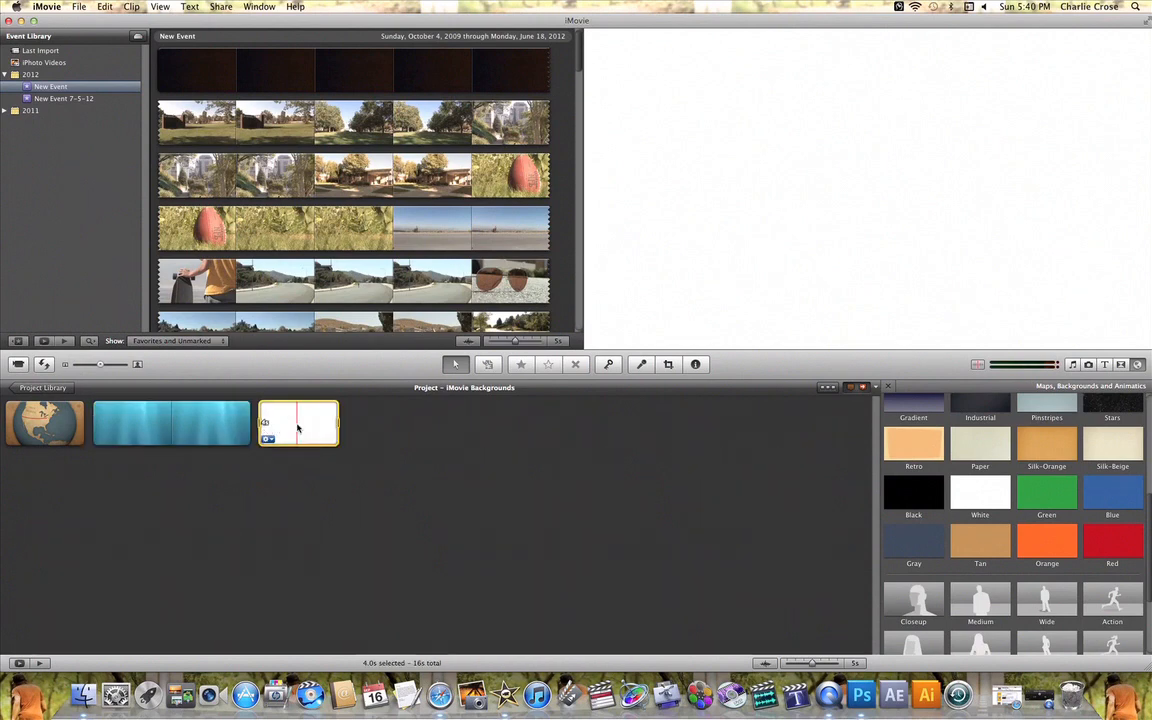
{"action": "double_click", "coordinate": [297, 428]}
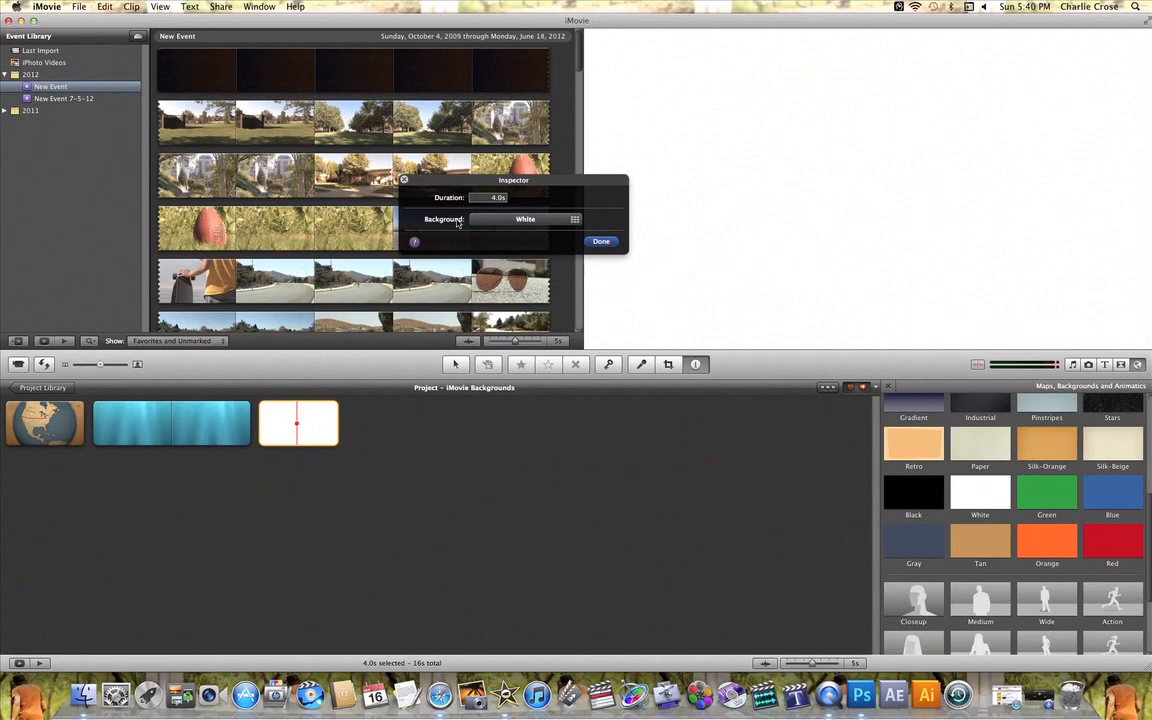
{"action": "left_click", "coordinate": [525, 220]}
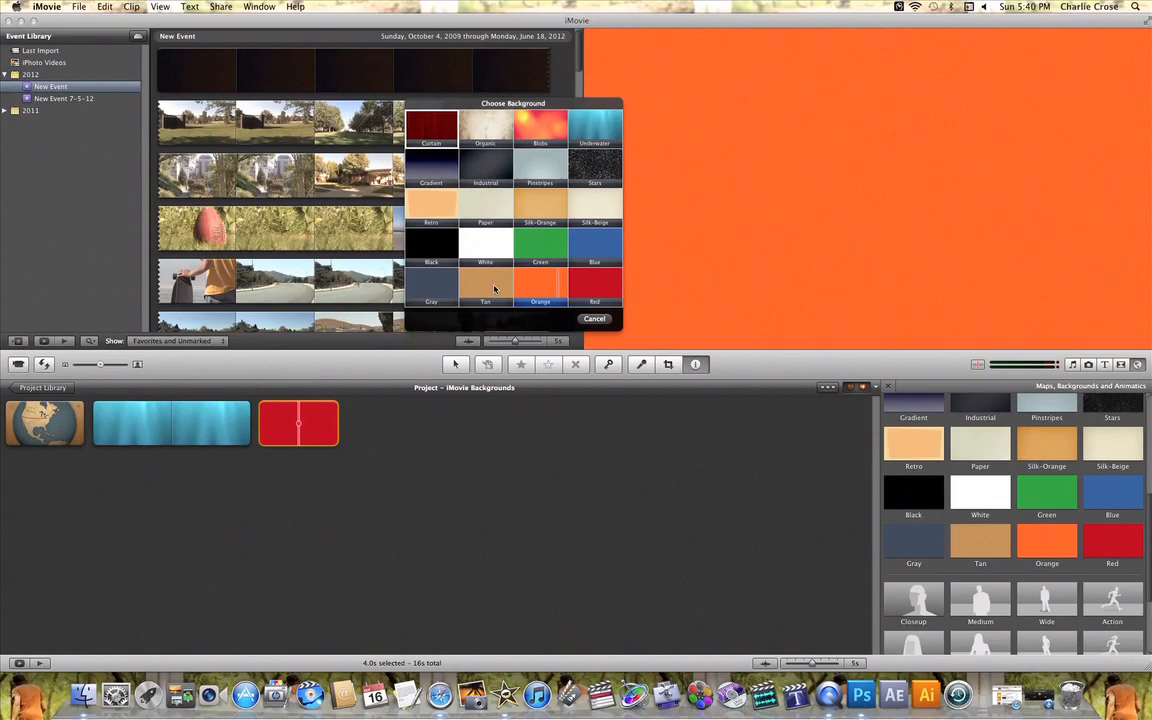
{"action": "left_click", "coordinate": [594, 246]}
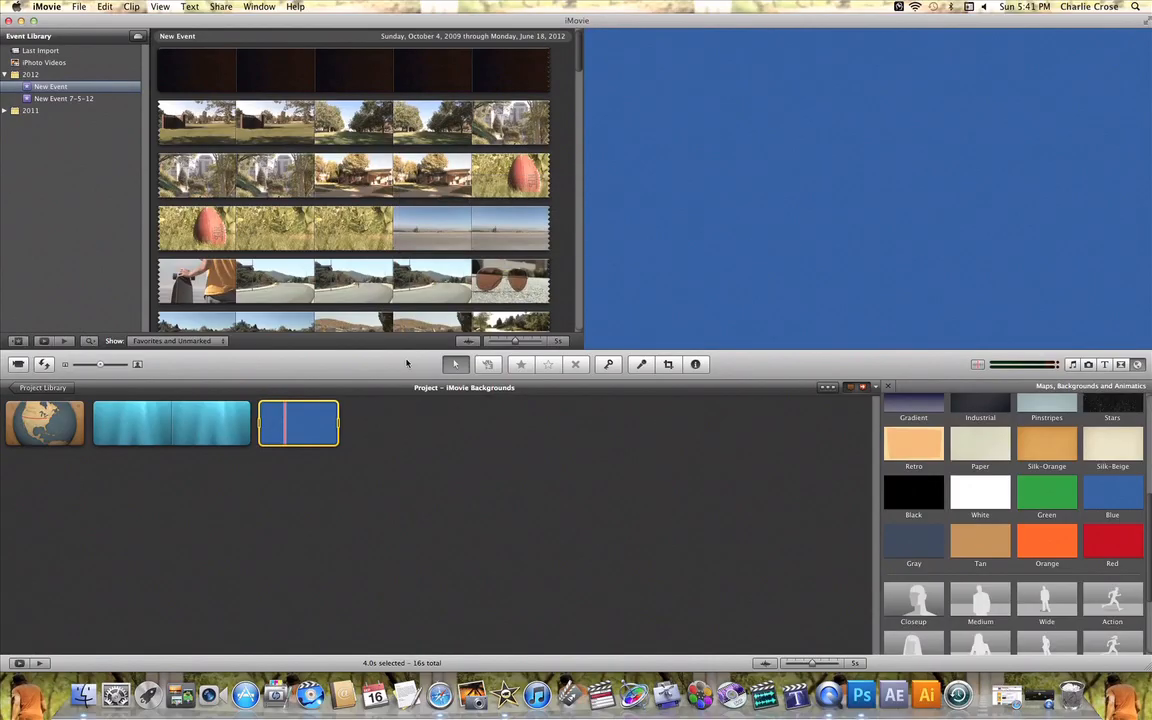
{"action": "key", "text": "space"}
Add the Landscape, Two Shot and male Closeup animatics, in that order, after the Blue clip in the project
{"action": "scroll", "coordinate": [951, 461], "scroll_direction": "down", "scroll_amount": 3}
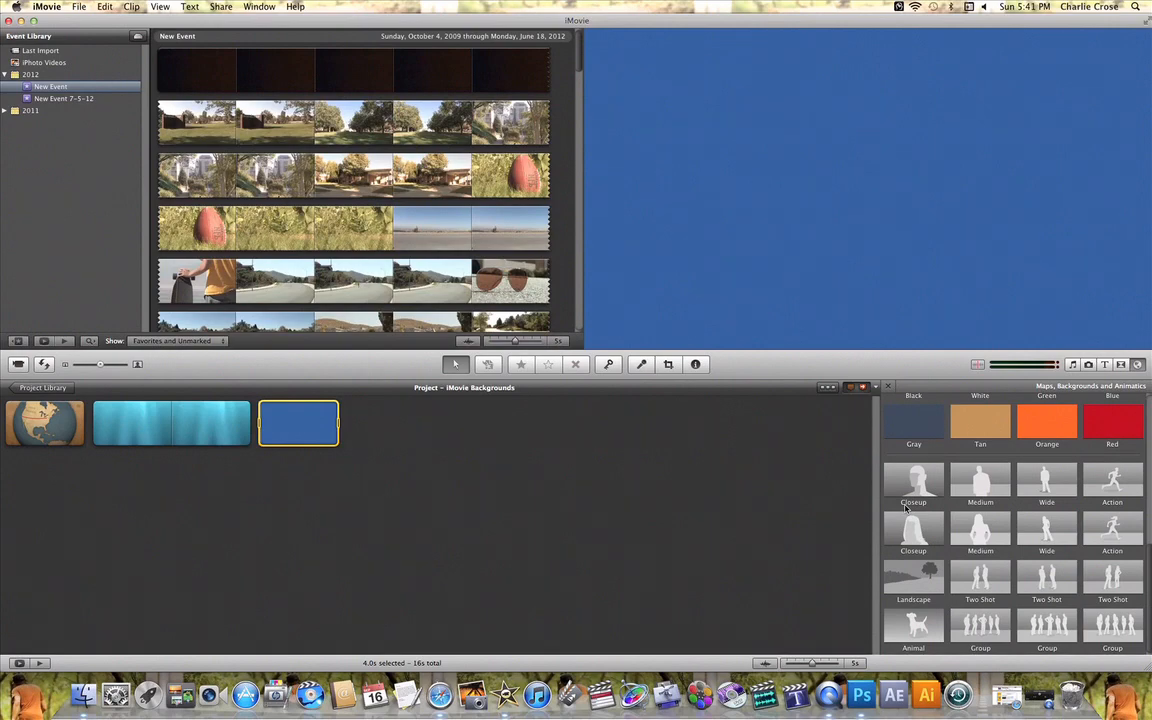
{"action": "left_click", "coordinate": [912, 472]}
{"action": "left_click_drag", "start_coordinate": [913, 578], "coordinate": [535, 463]}
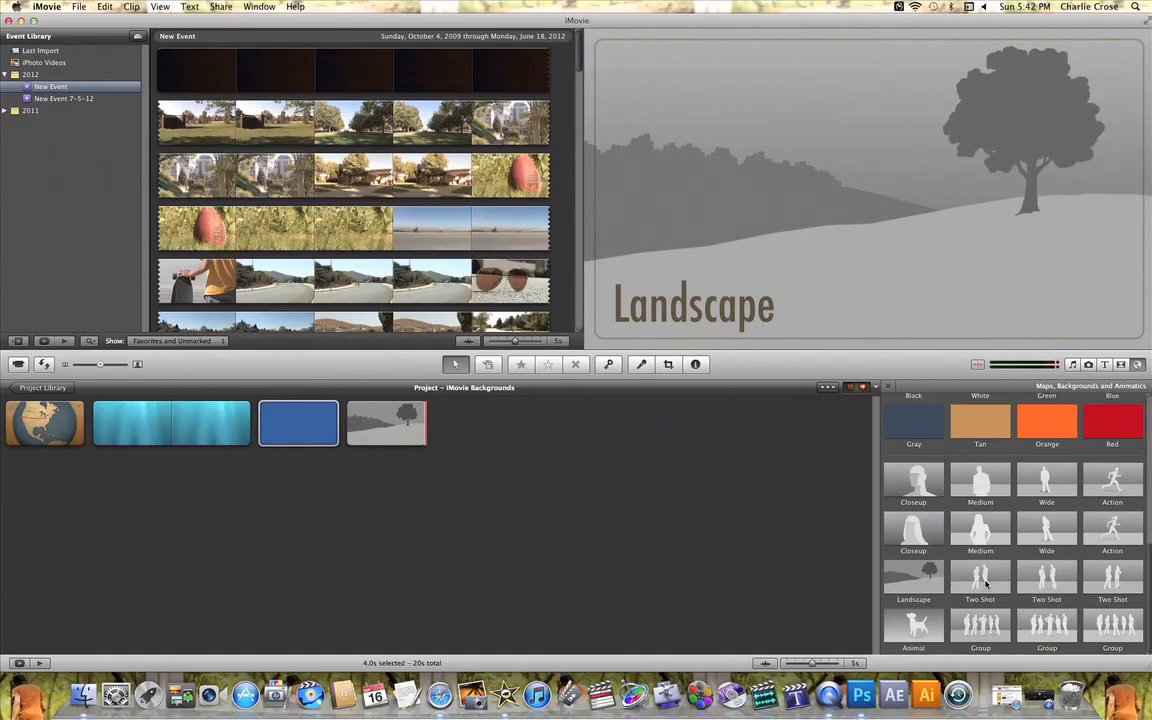
{"action": "left_click_drag", "start_coordinate": [990, 580], "coordinate": [492, 430]}
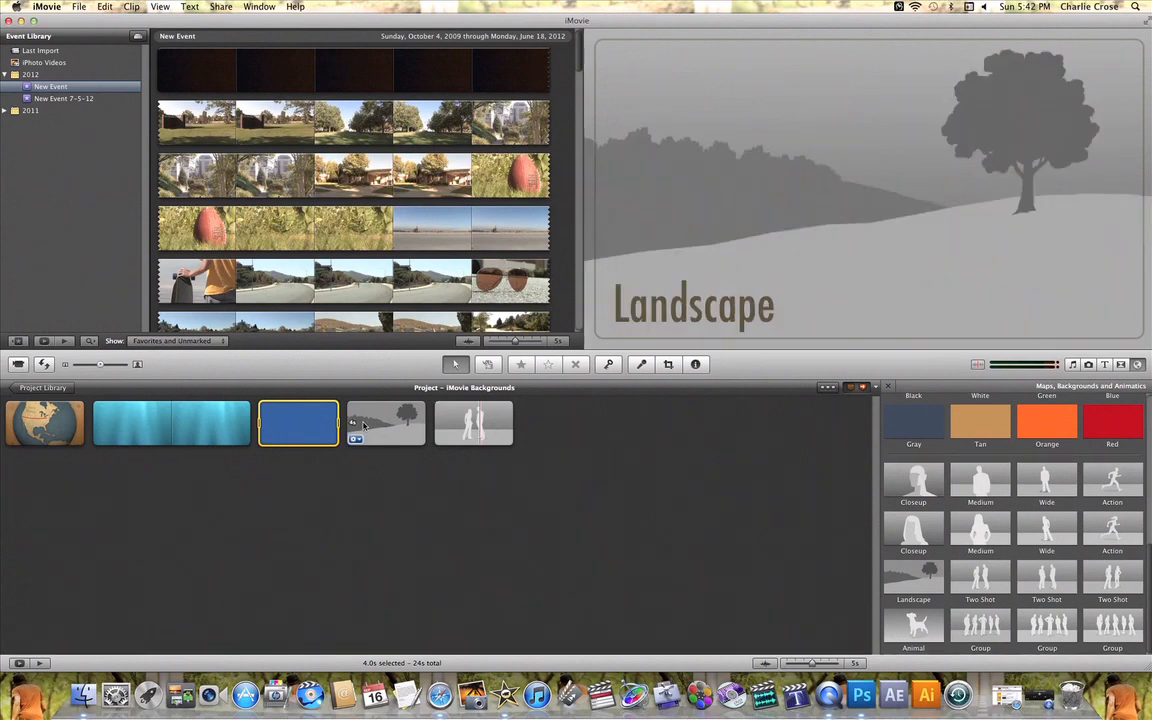
{"action": "left_click_drag", "start_coordinate": [910, 481], "coordinate": [581, 432]}
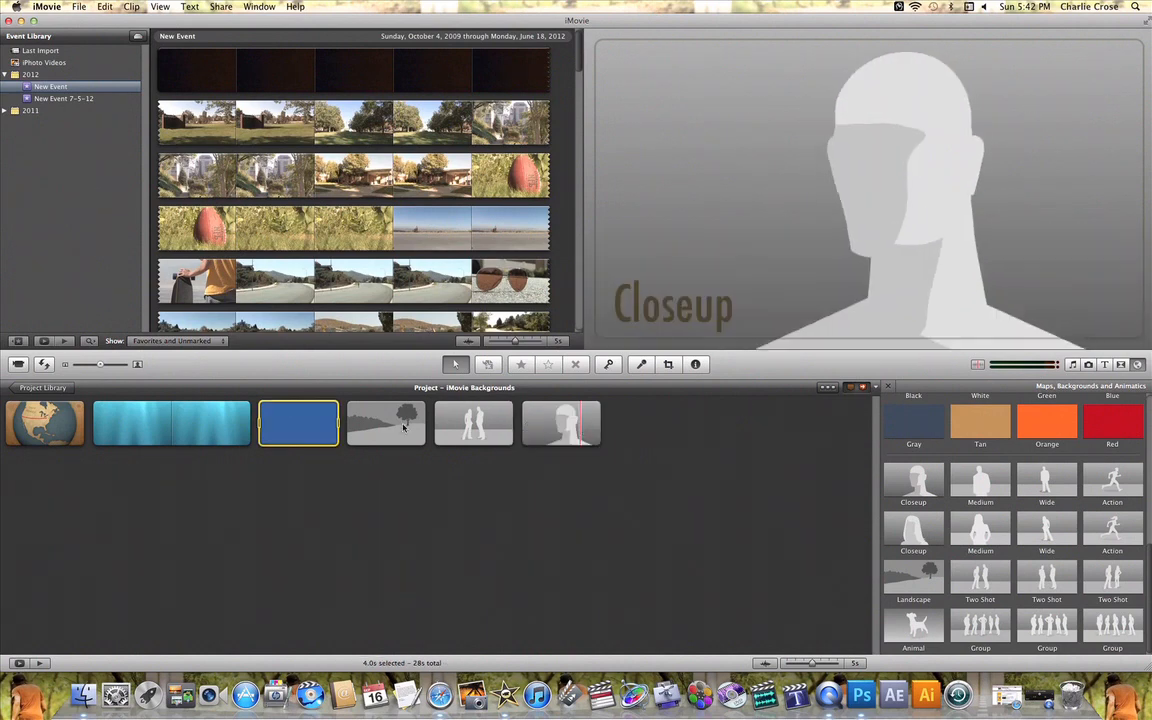